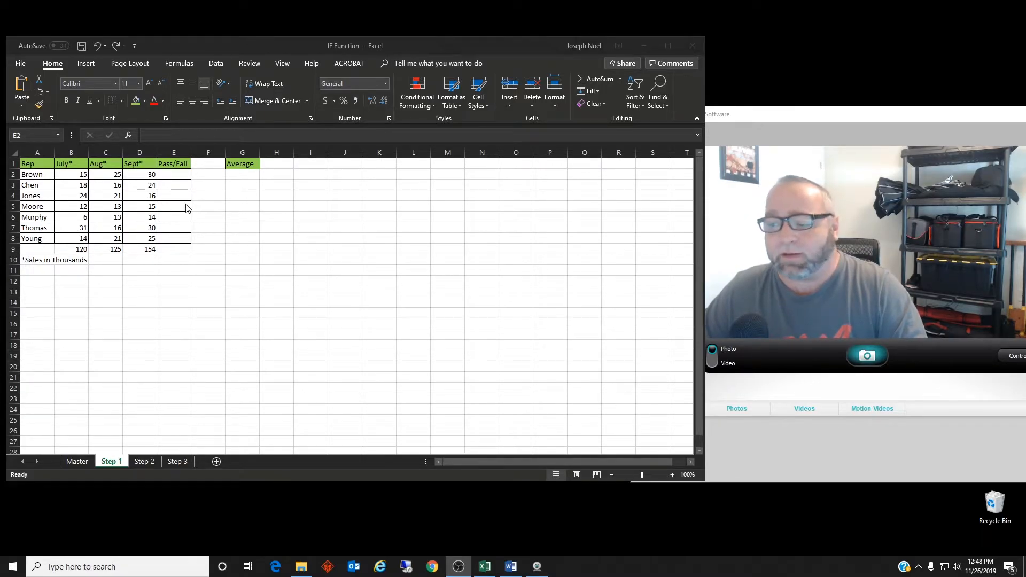
- In cell E2, begin an IF formula testing whether the average of B2, C2 and D2 is at least 20
left_click(181, 175)
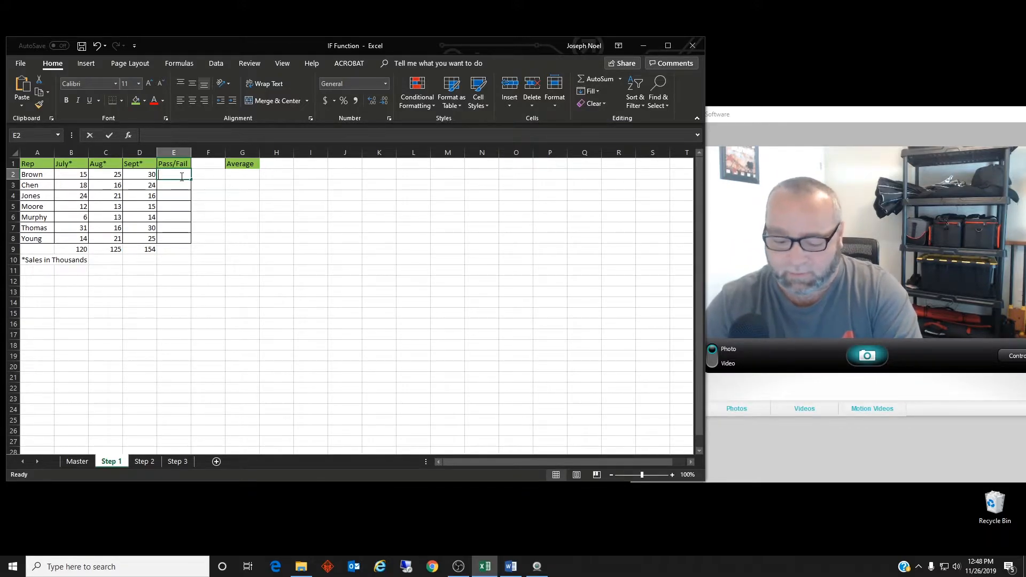
type("=IF")
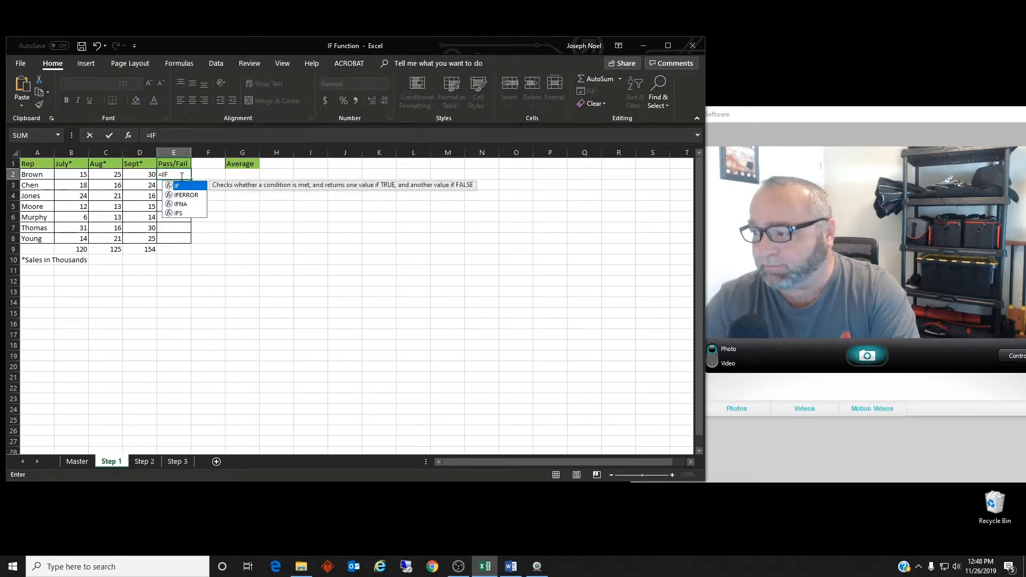
type("(")
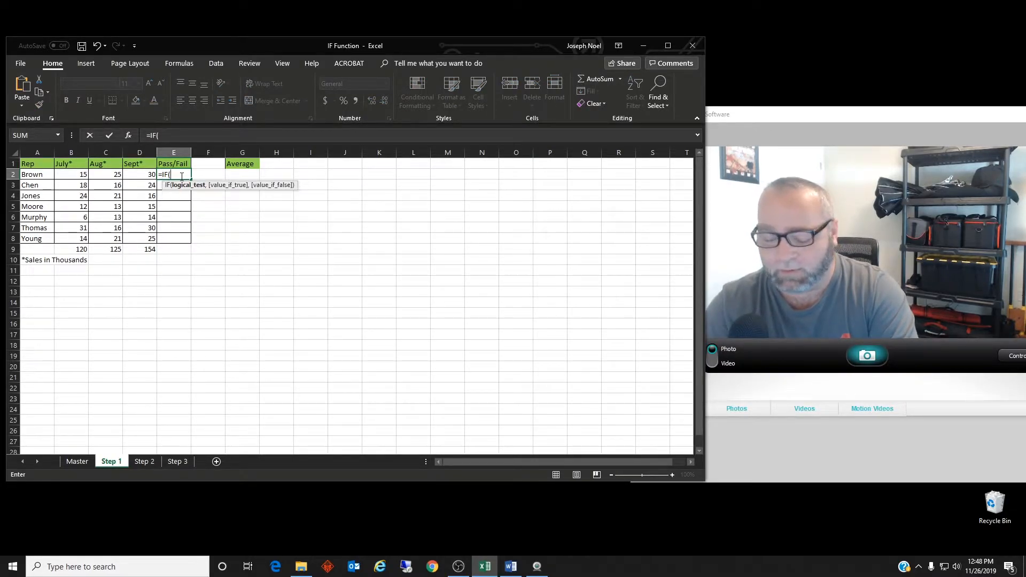
type("Average")
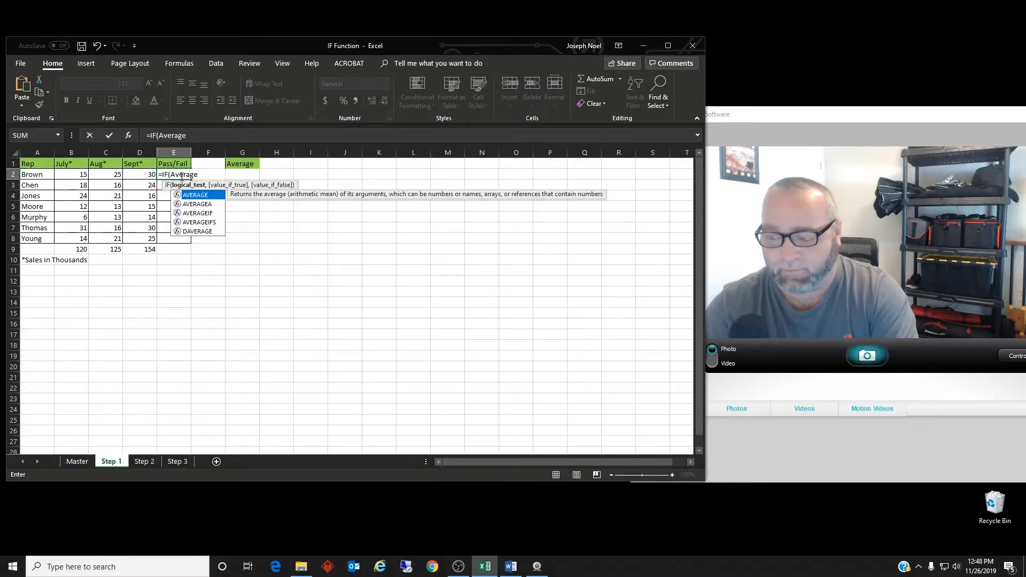
type("(B")
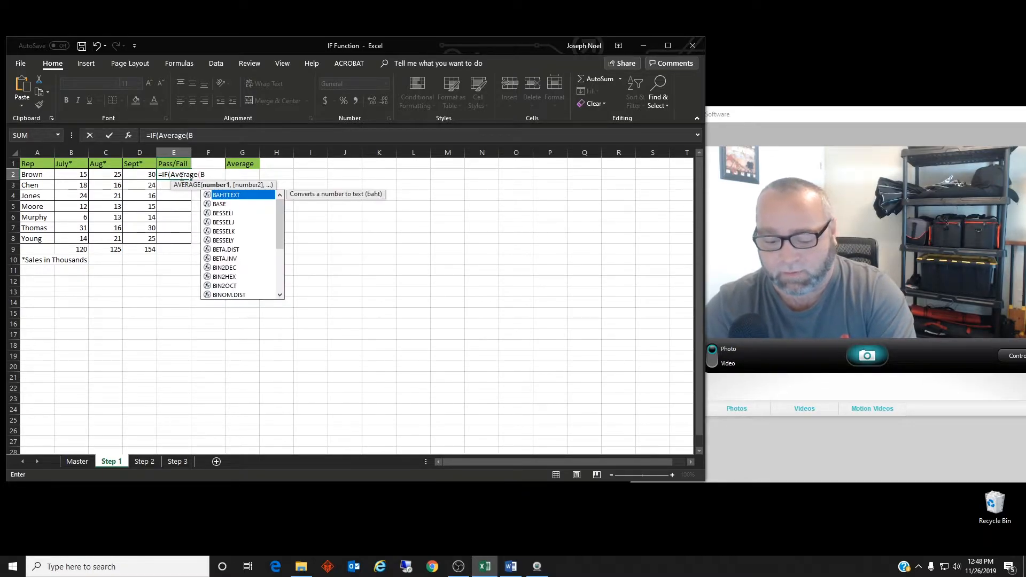
type("2,")
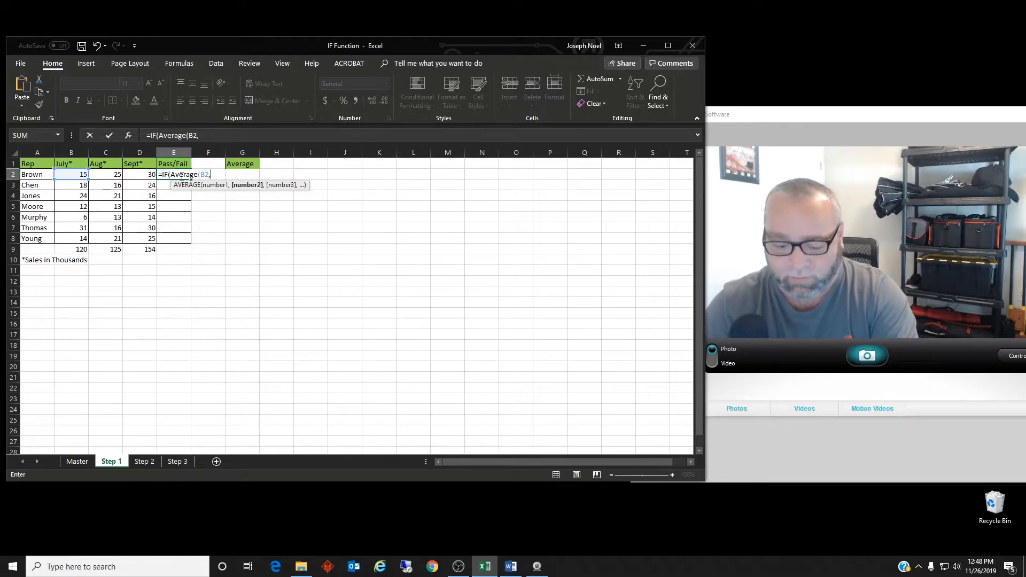
type("C2,")
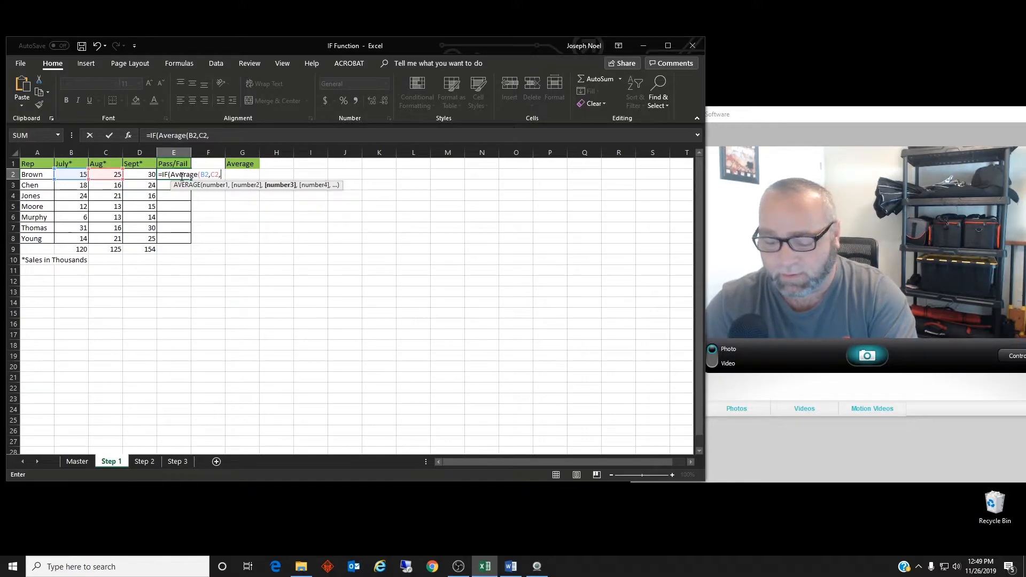
type("D2")
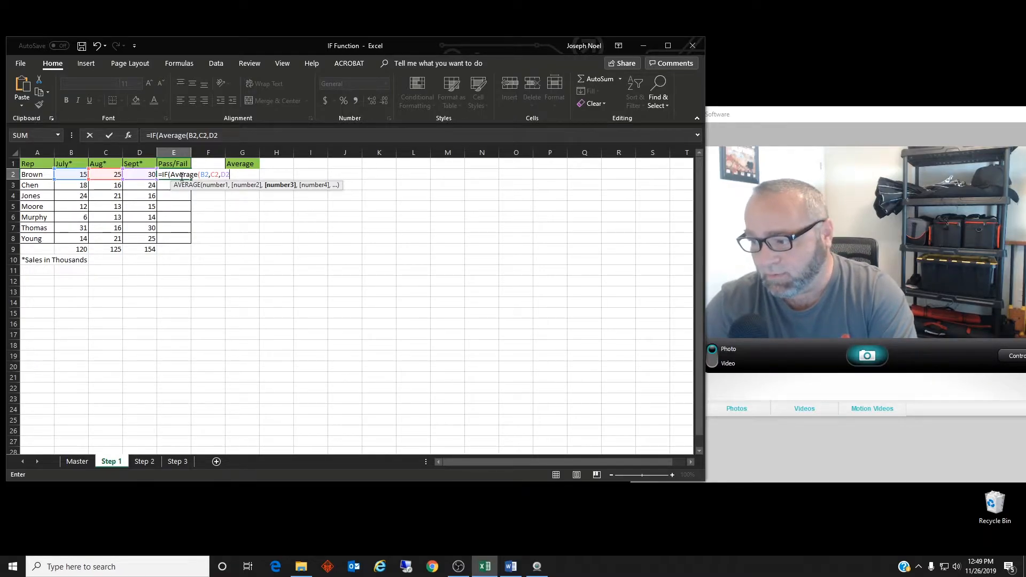
type(")")
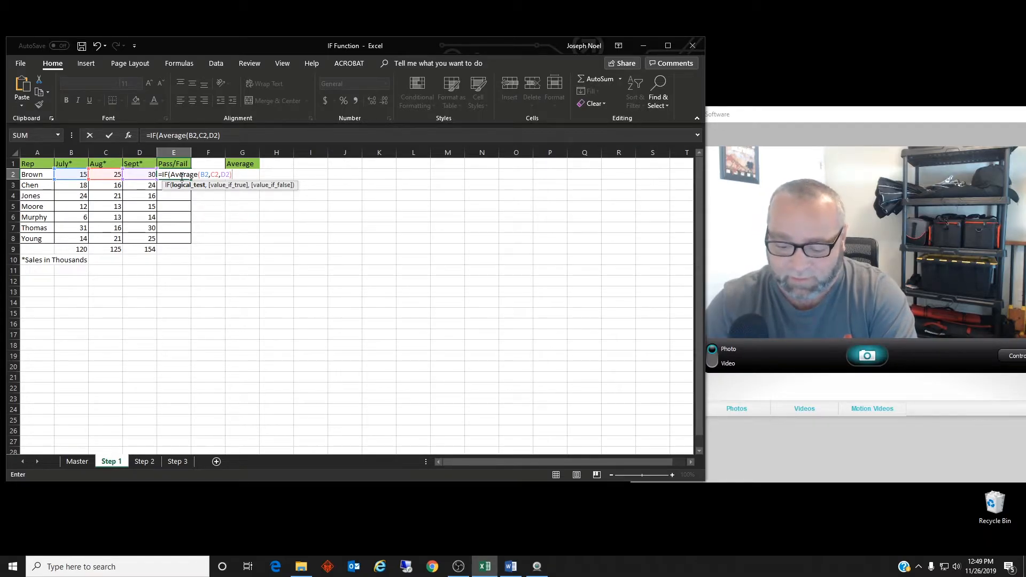
type(">=20")
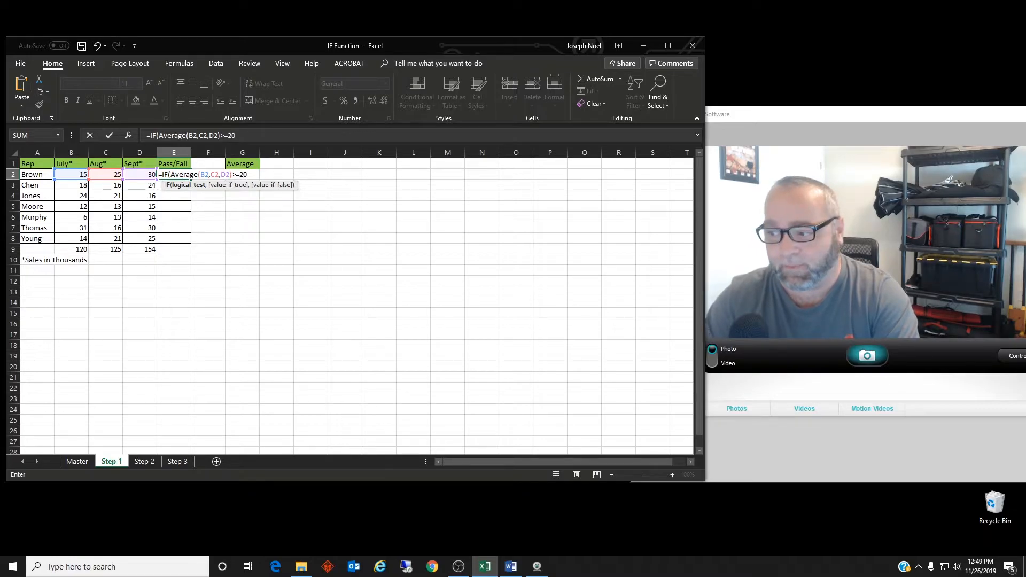
- Complete the E2 formula so it returns "Pass" when the test is true and "Fail" when it is false
type(",")
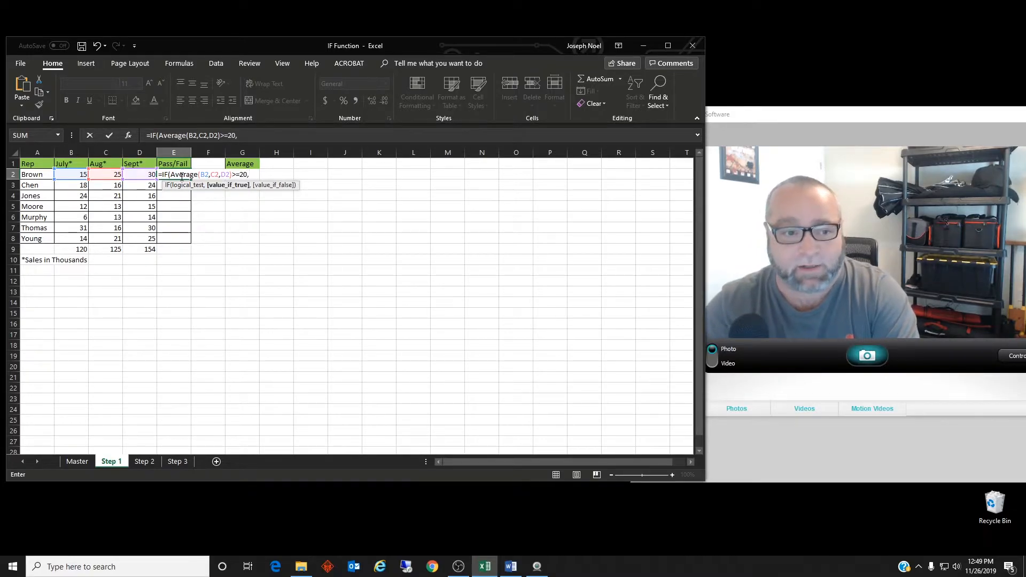
type(" \"P")
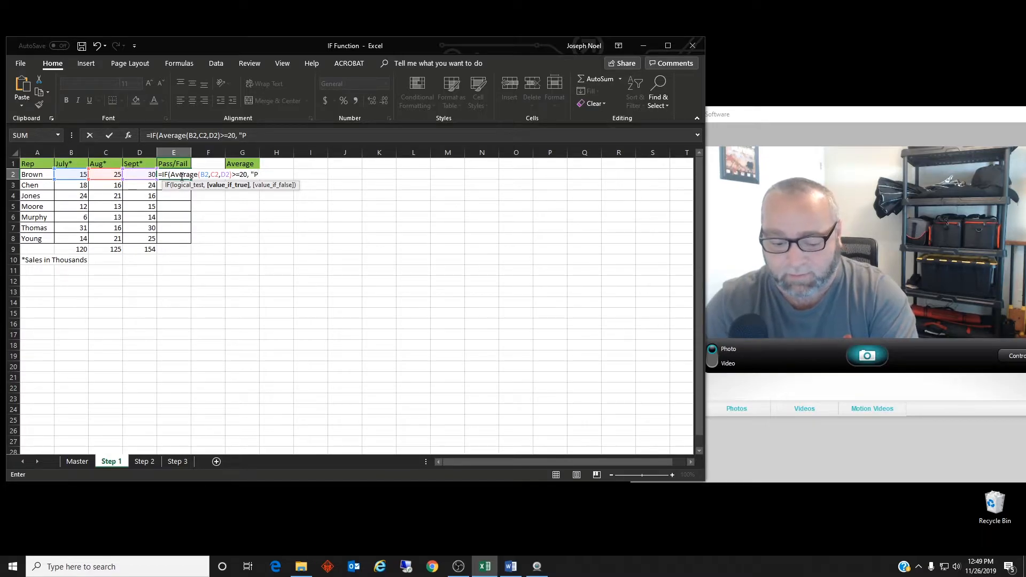
type("ass\".")
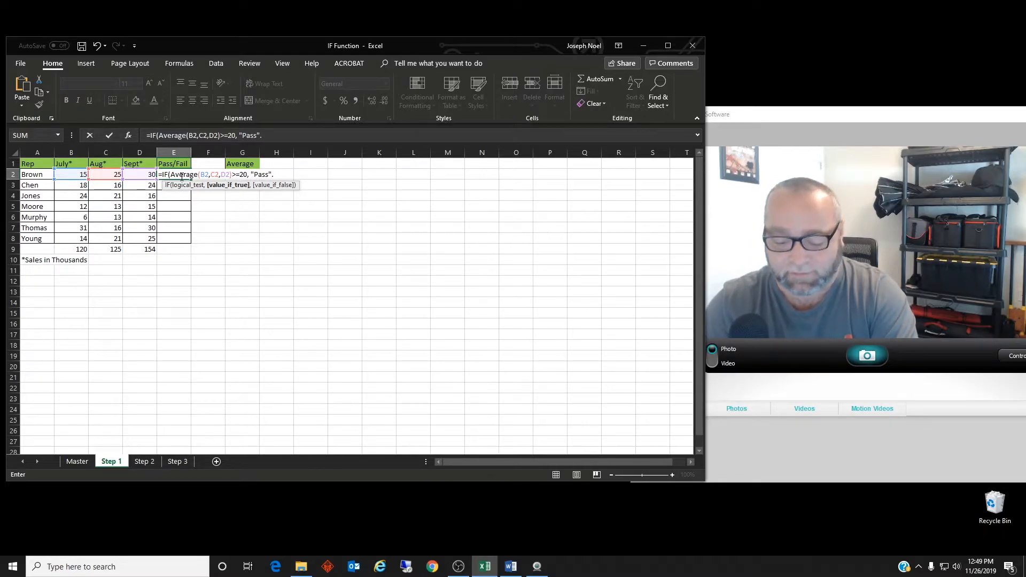
key("BackSpace")
type(",")
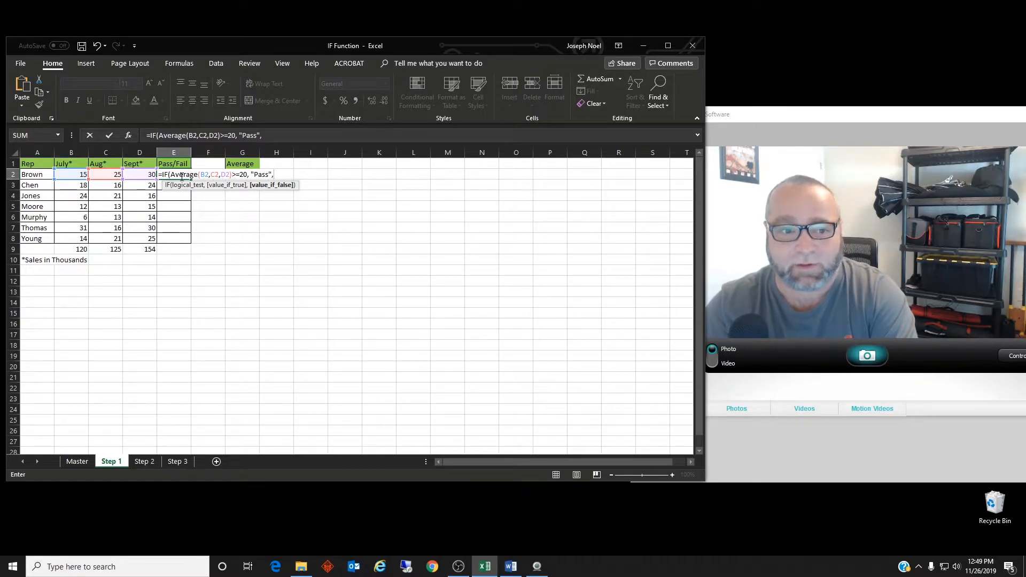
type("\"Fail\")")
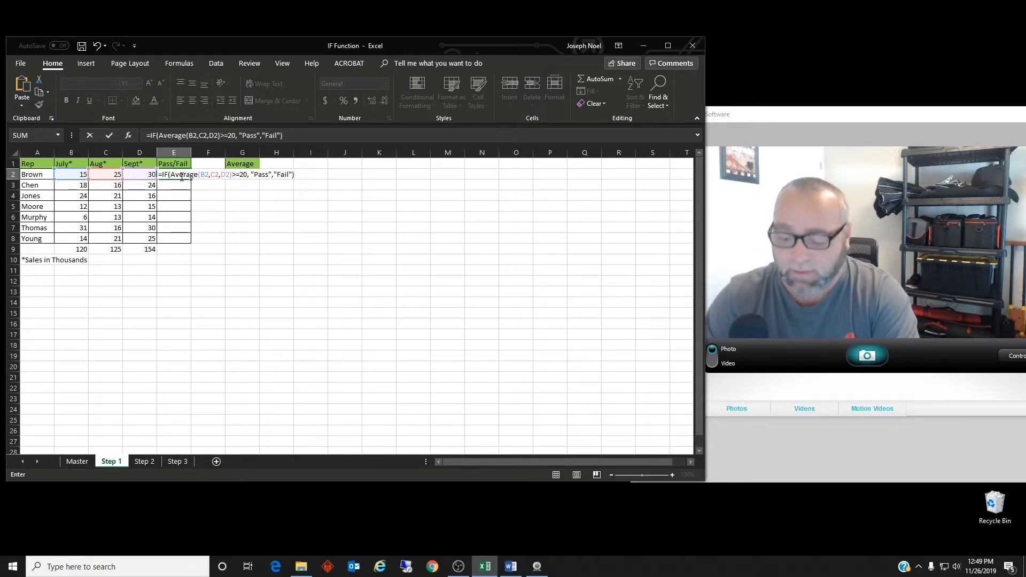
key("Return")
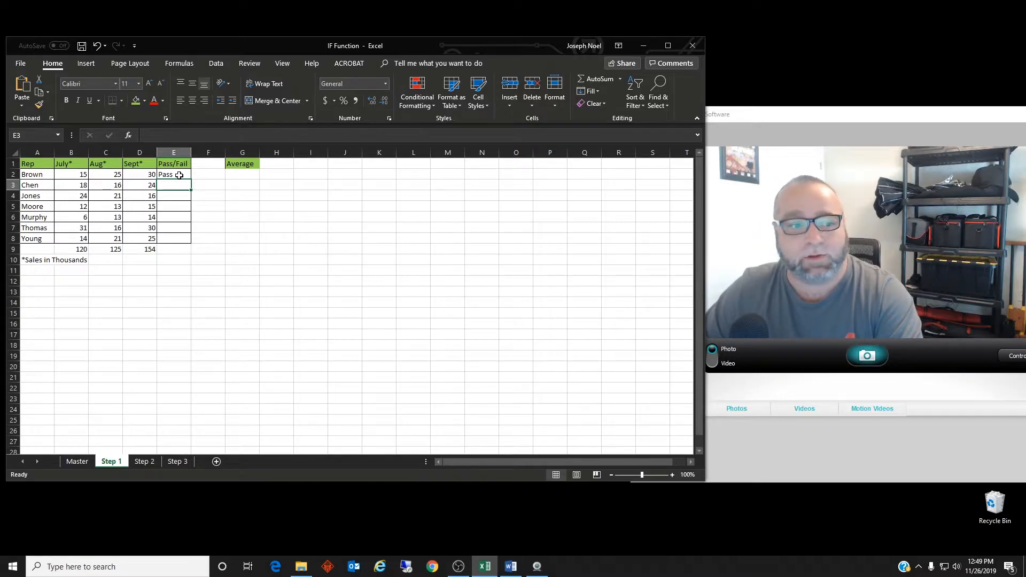
- Fill the Pass/Fail formula from E2 down through E8
left_click(179, 175)
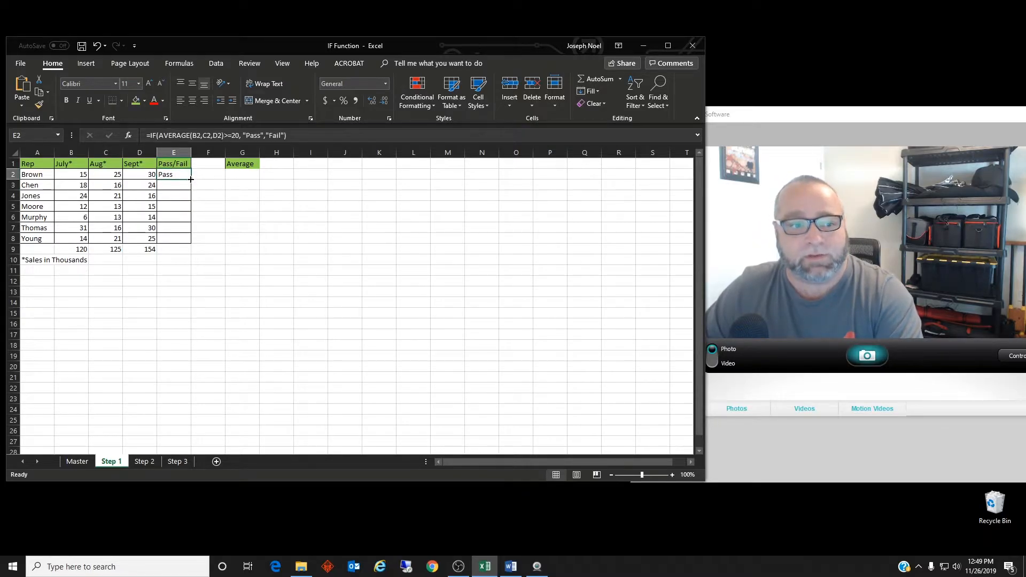
left_click_drag(190, 180, 192, 245)
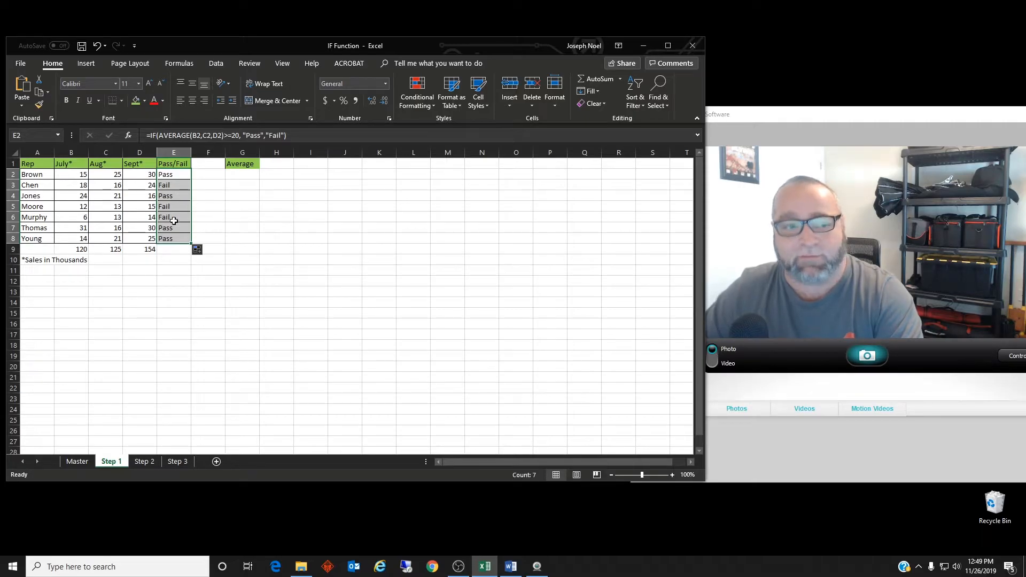
left_click(214, 185)
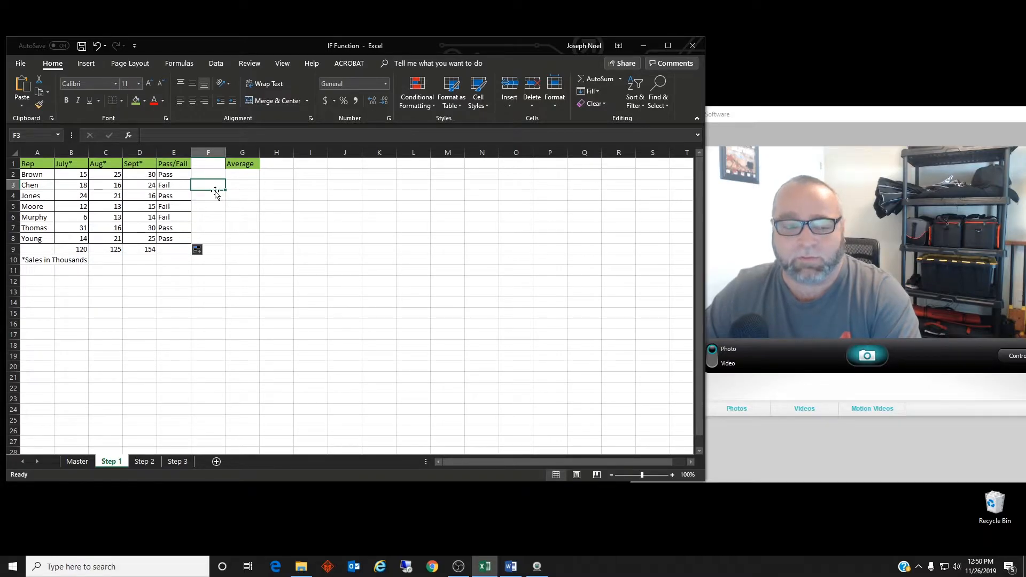
- Enter =AVERAGE(B2:D2) in G2 under the Average heading and fill it down through G8
left_click(237, 174)
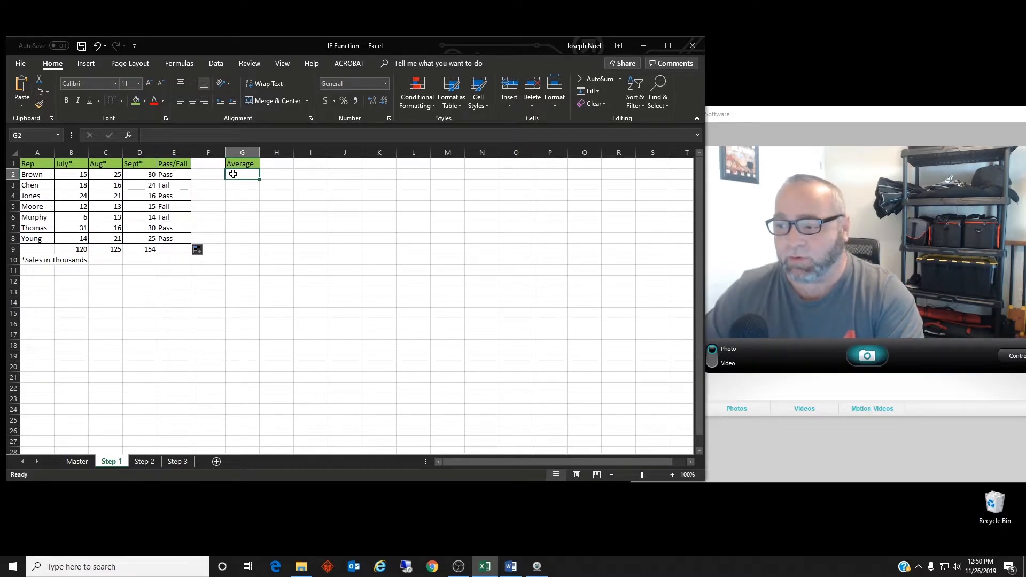
type("=")
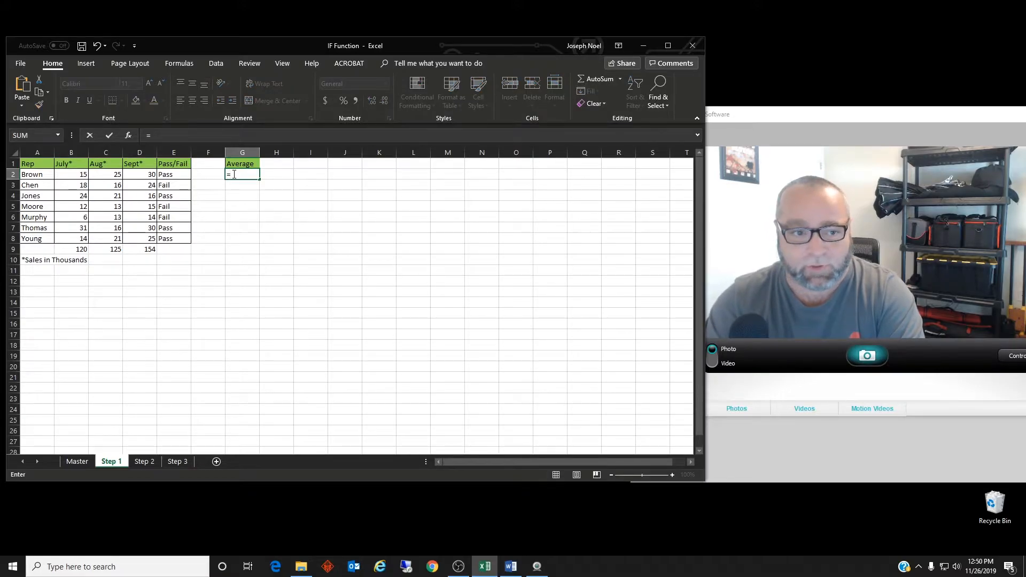
type("Av")
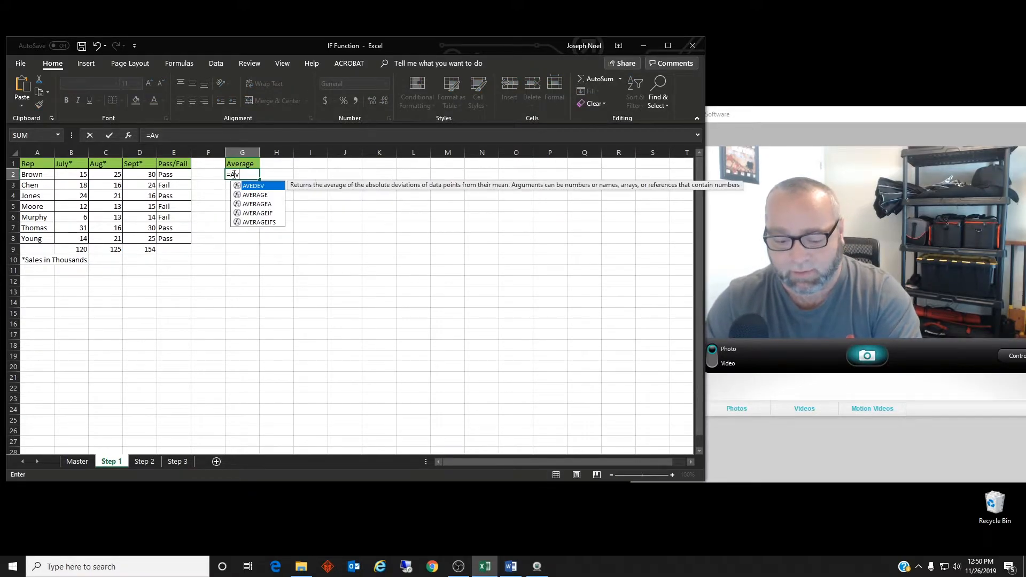
type("erge")
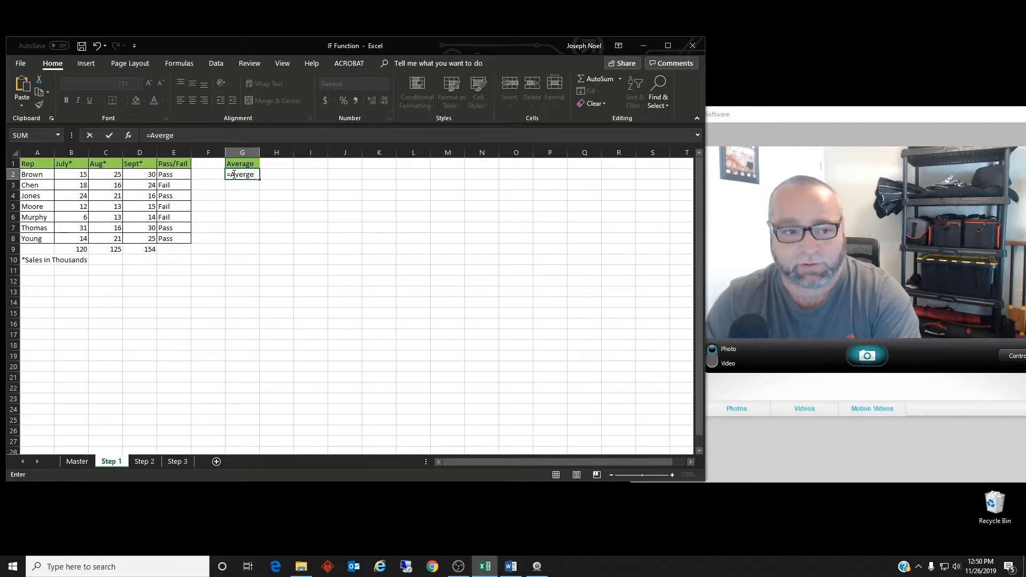
key("BackSpace")
key("BackSpace")
type("ag")
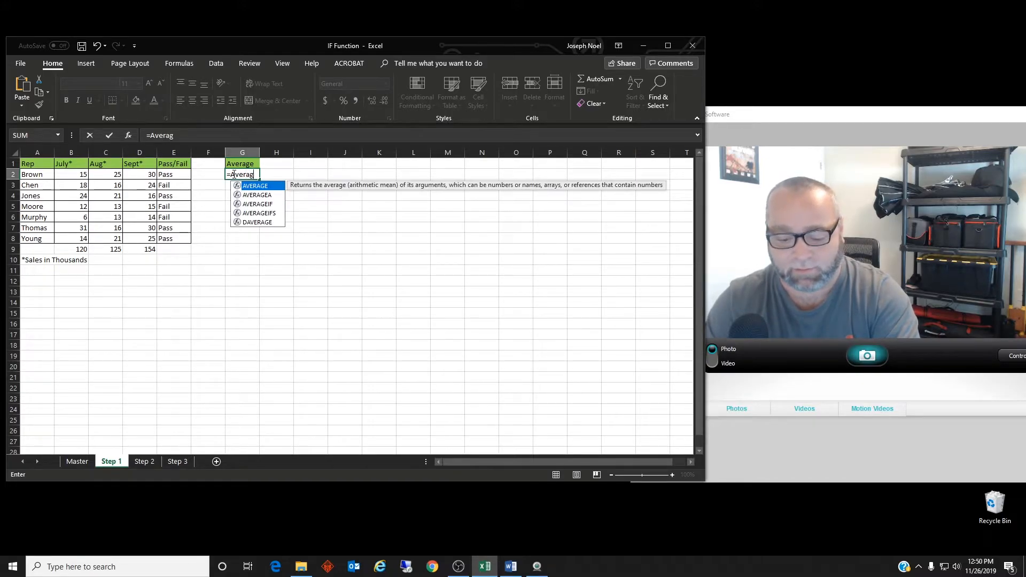
type("e(")
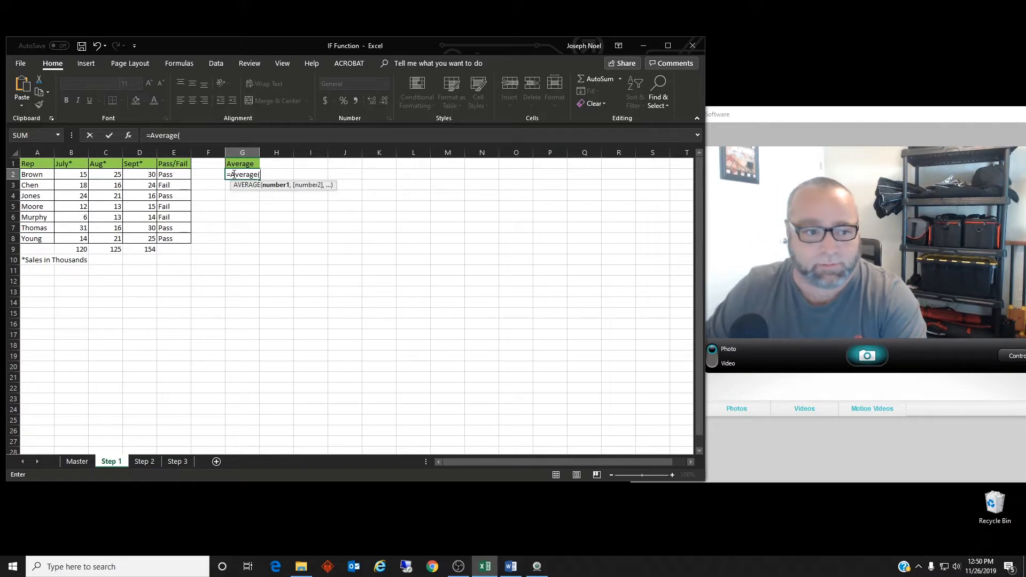
left_click_drag(77, 174, 134, 174)
key("Return")
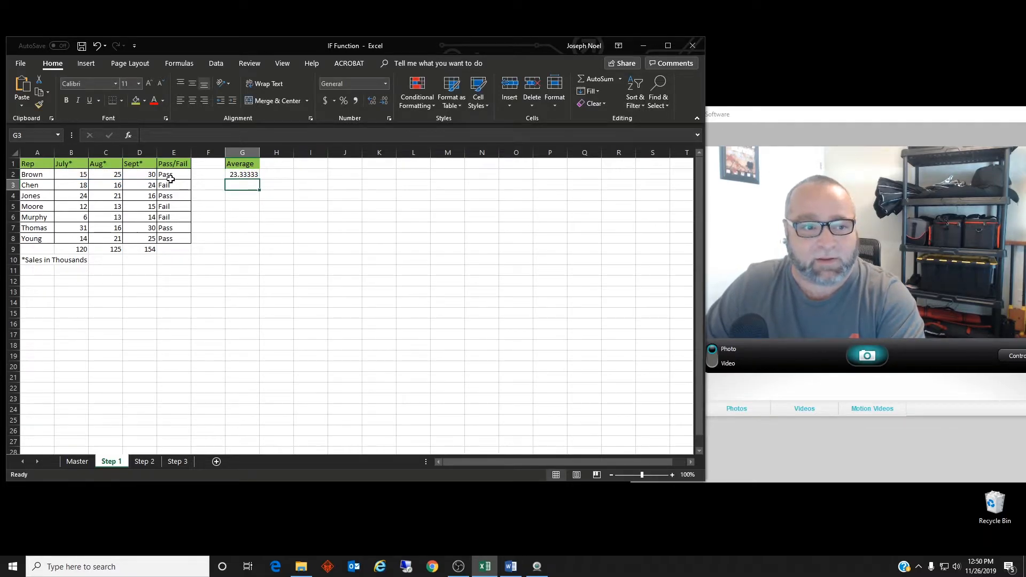
left_click(253, 175)
left_click_drag(261, 179, 254, 242)
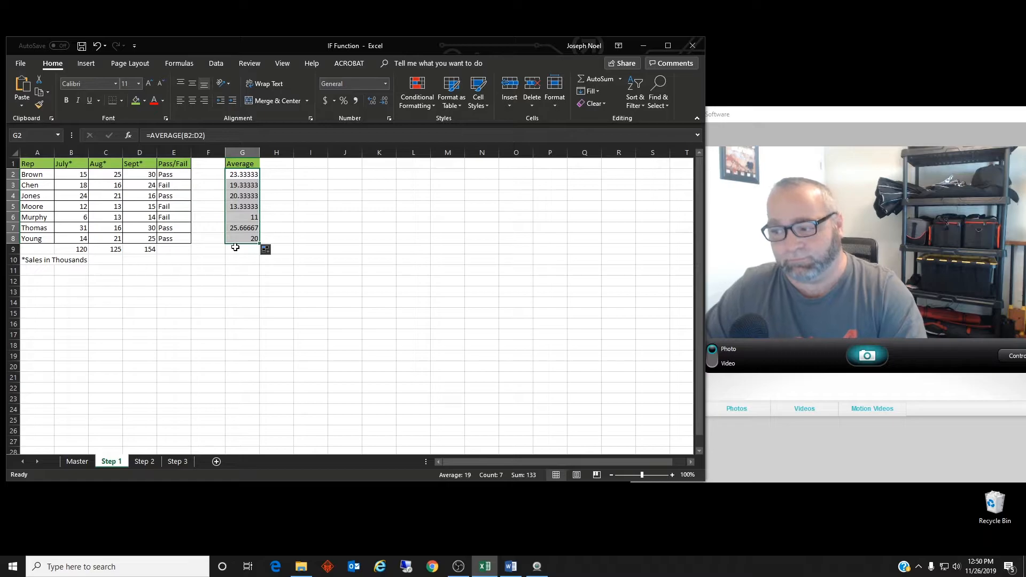
- On the Step 2 sheet, change the heading in I1 to "10% of $"
left_click(145, 462)
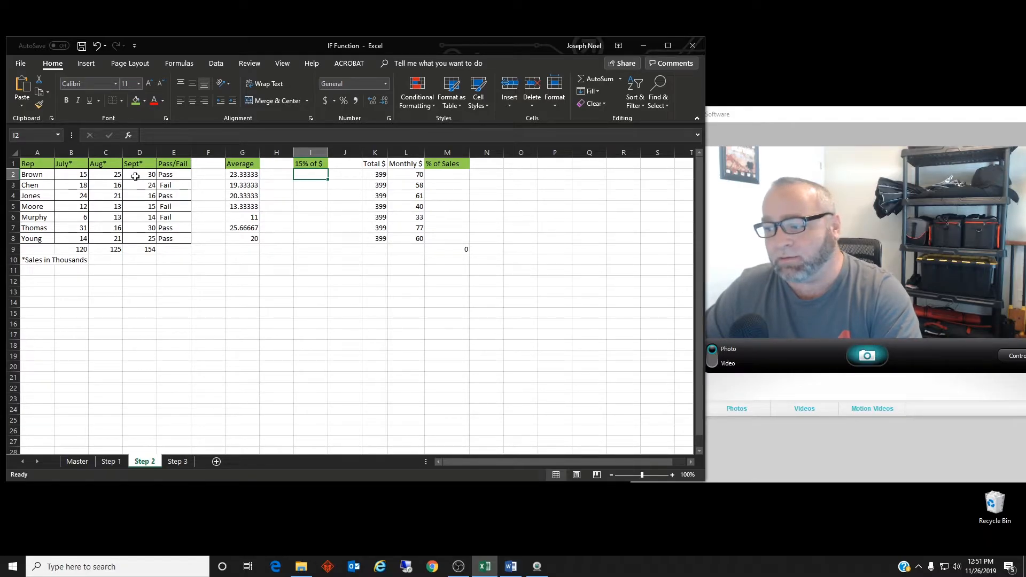
left_click(300, 165)
left_click(153, 135)
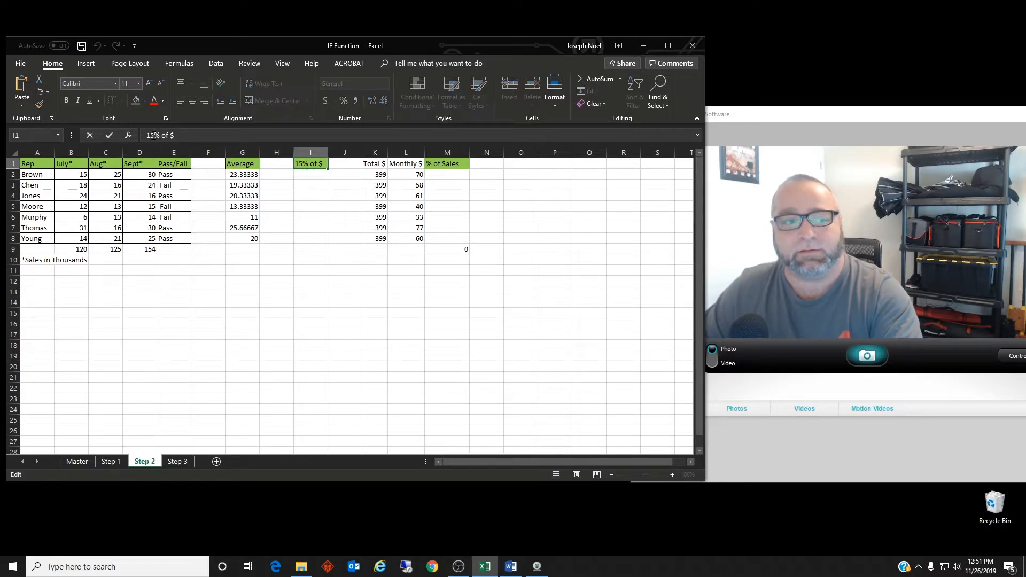
key("BackSpace")
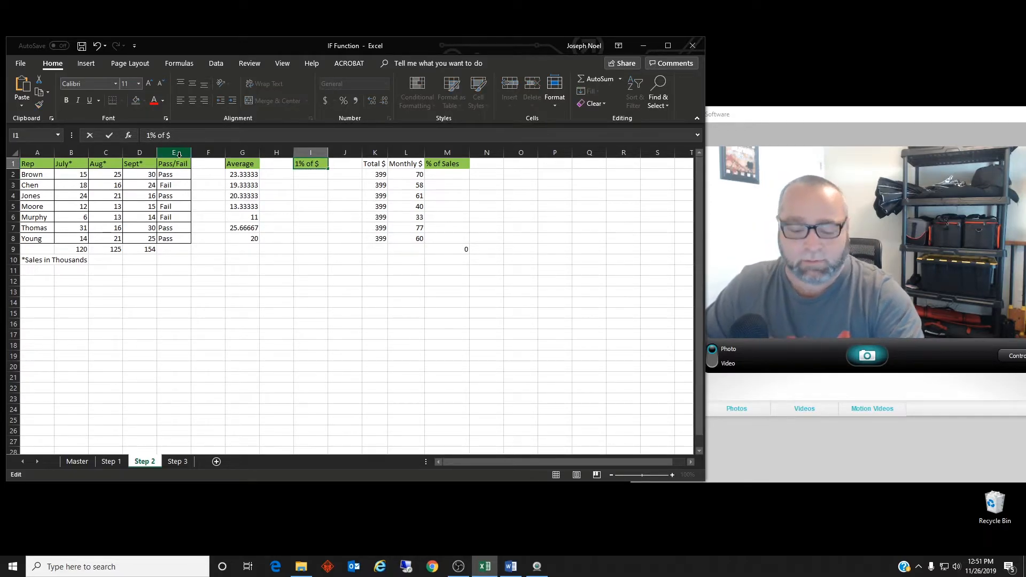
type("0")
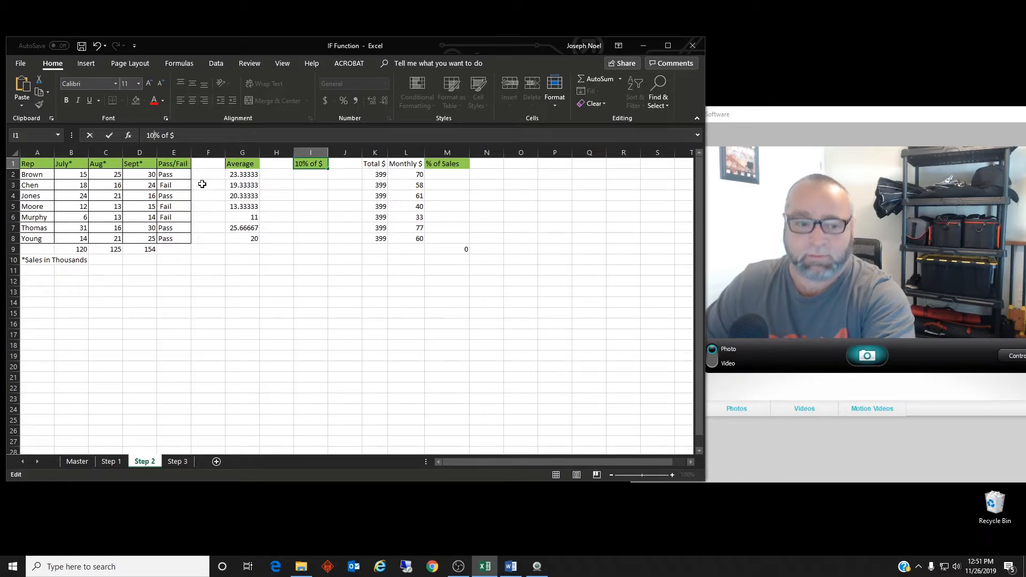
- Start an IF formula in I2 whose logical test begins by dividing the rep's three-month sum, (B2+C2+D2)/
left_click(315, 177)
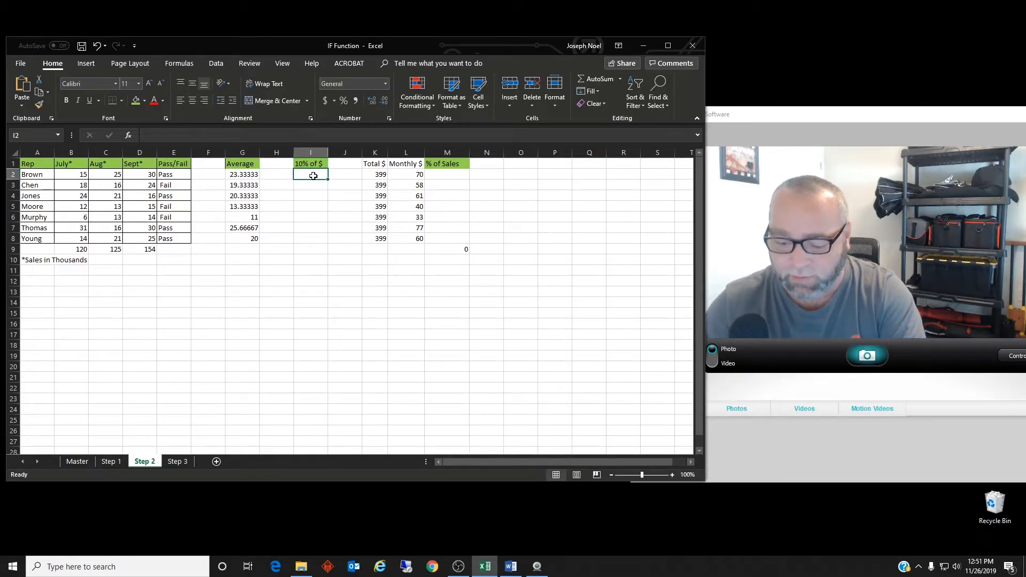
type("=")
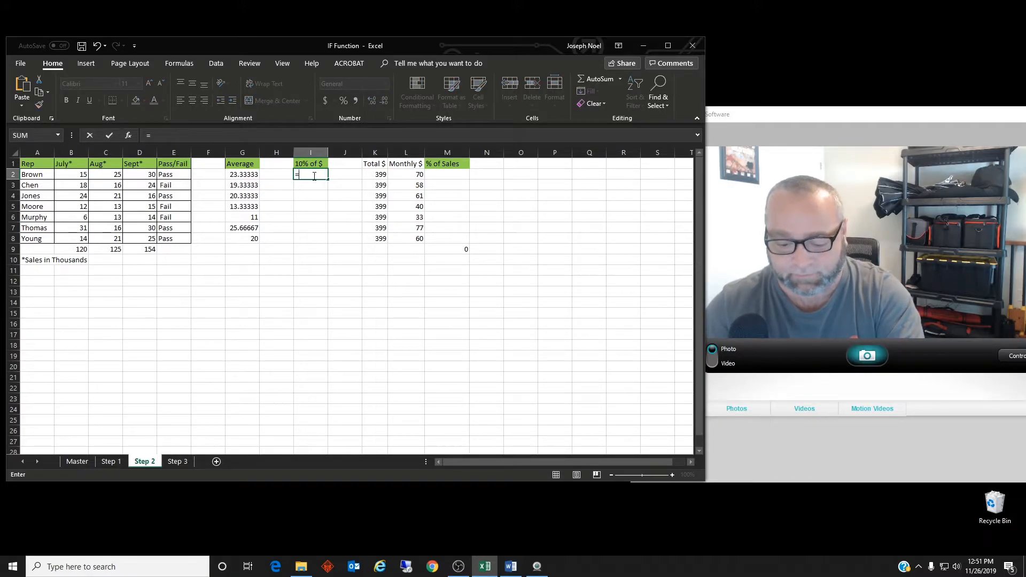
type("IF(")
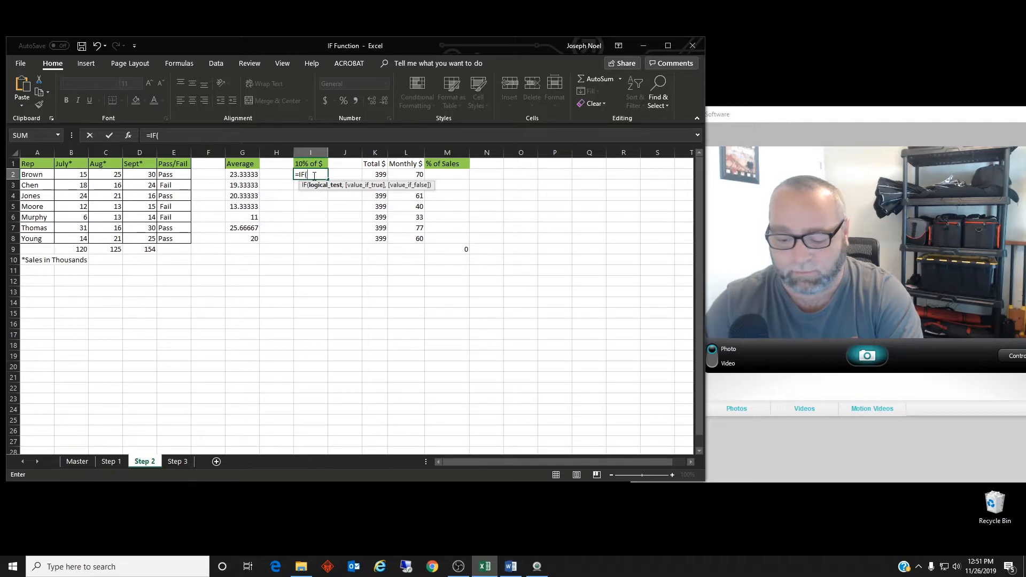
type("(")
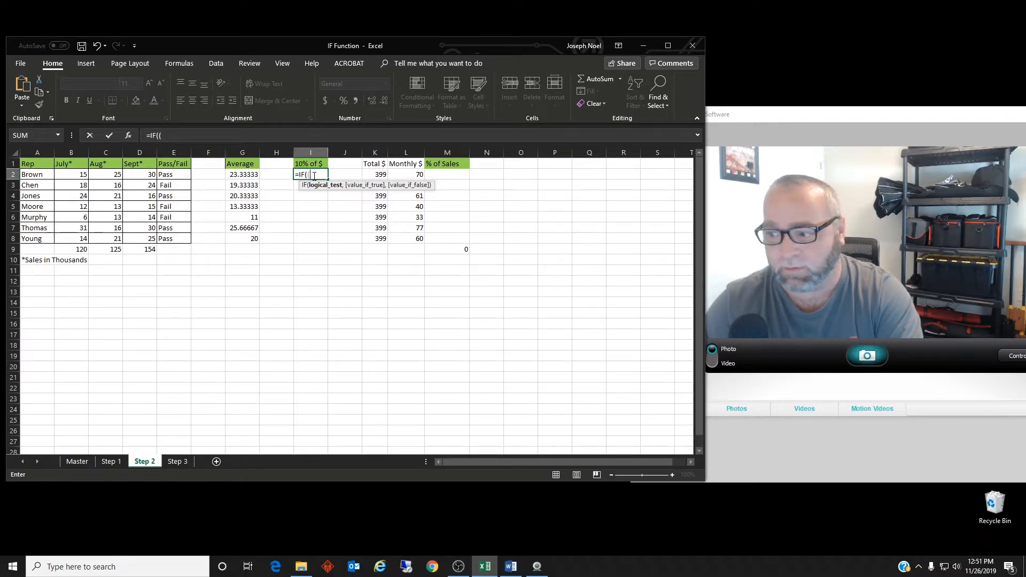
type("B")
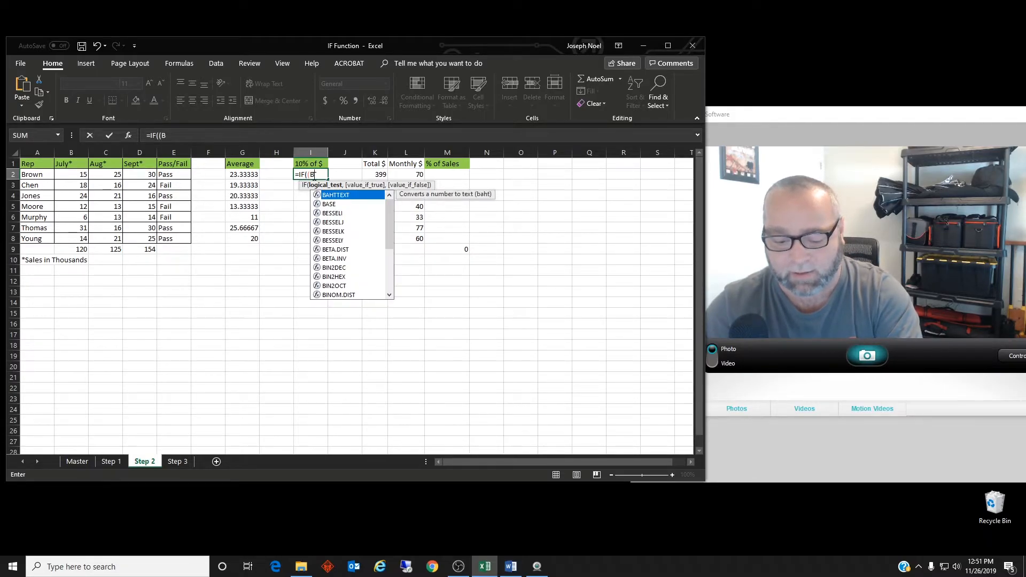
type("2")
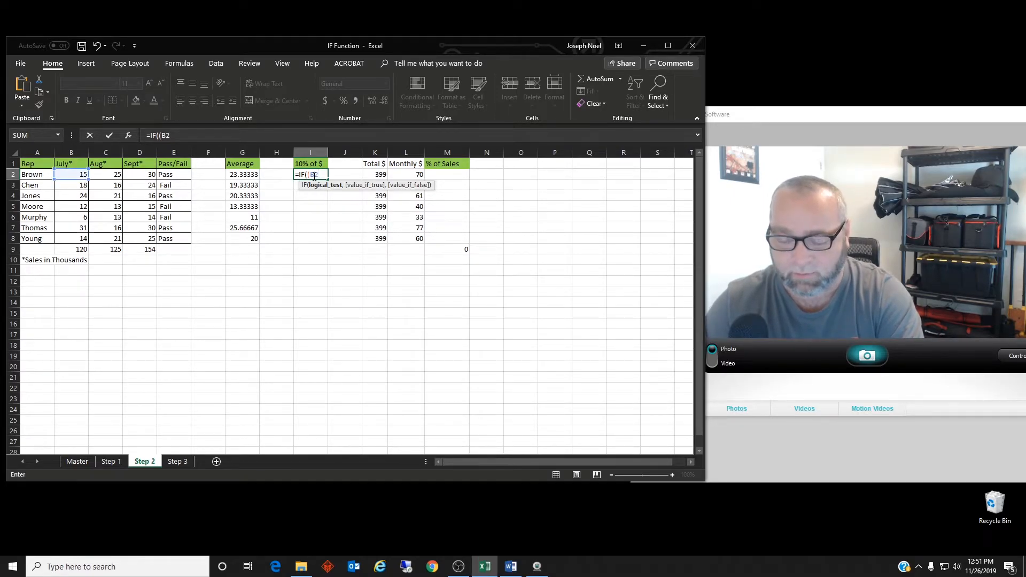
type("+C2+")
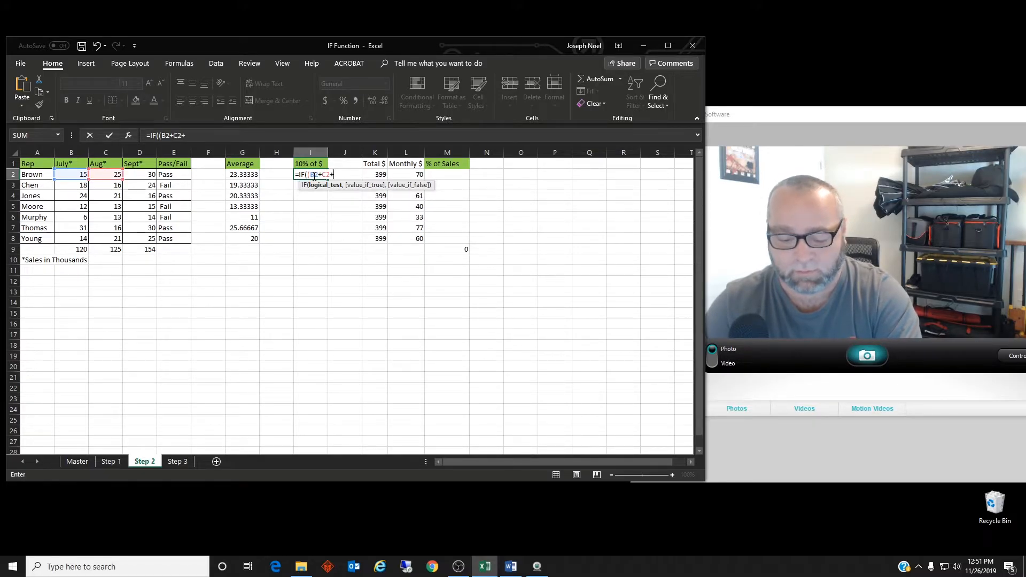
type("D2")
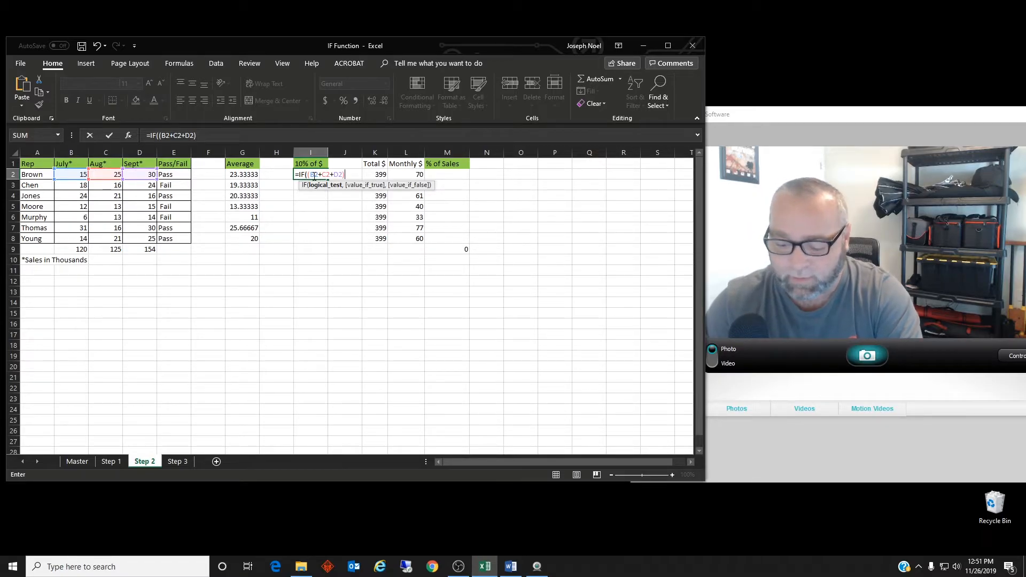
type(")/")
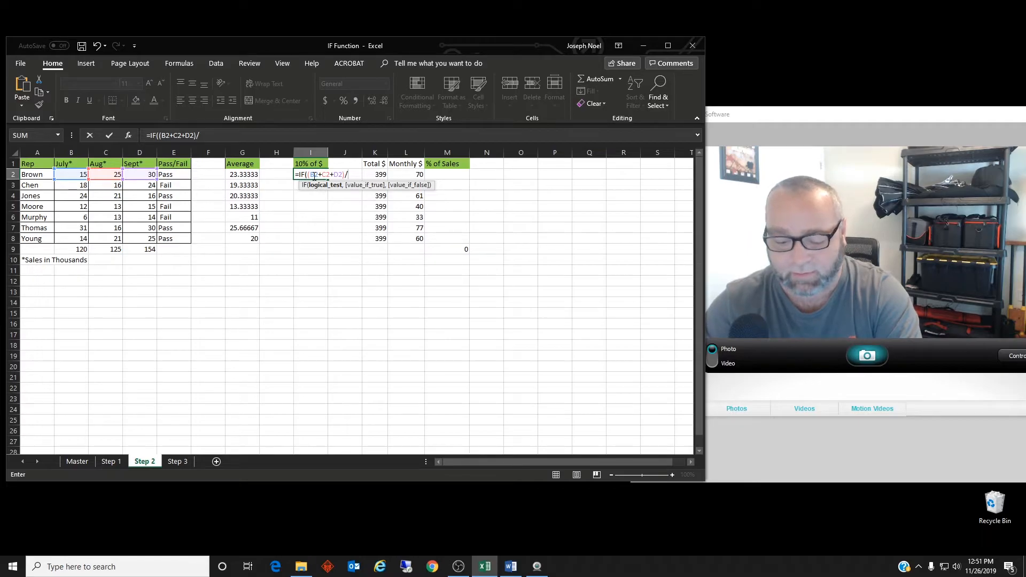
- Continue the I2 formula with the monthly totals as divisor, using row-locked references B$9+C$9+D$9
type("B")
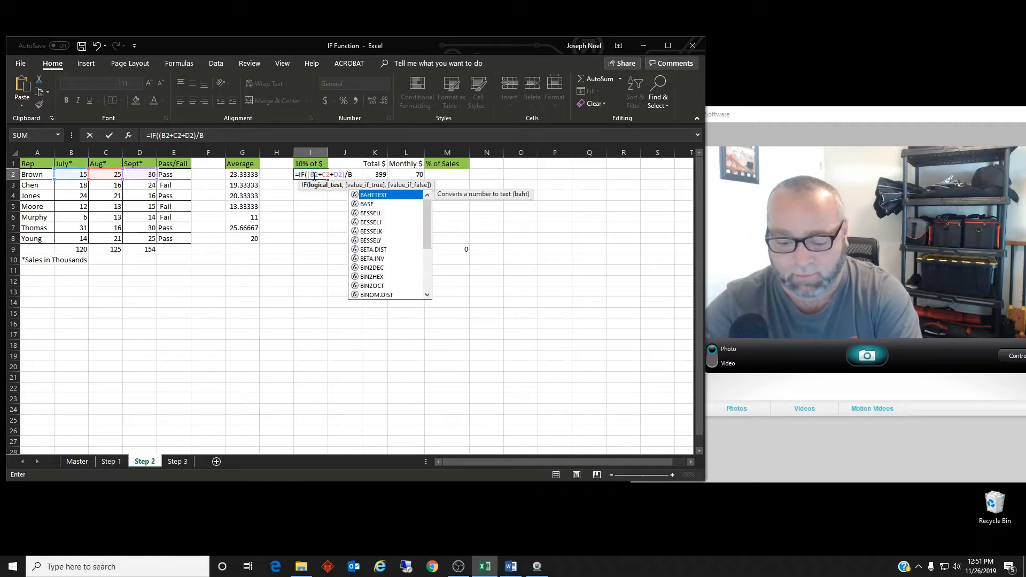
type("$")
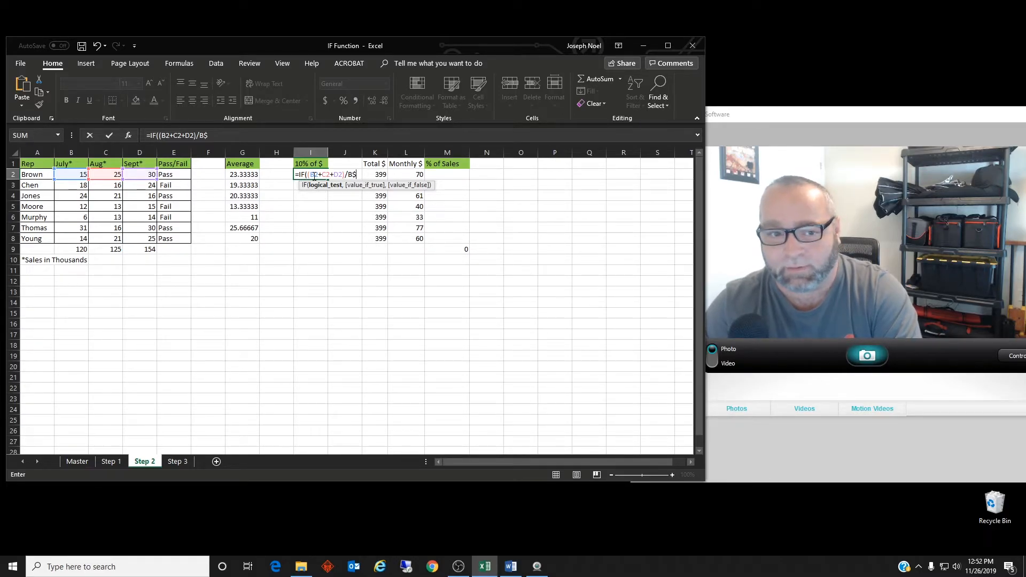
type("9+")
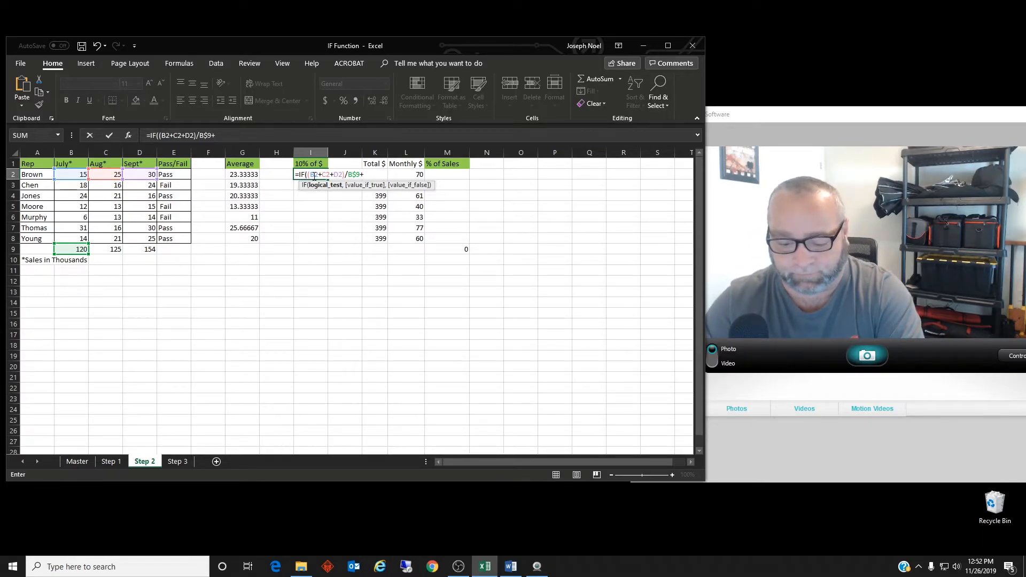
type("C4")
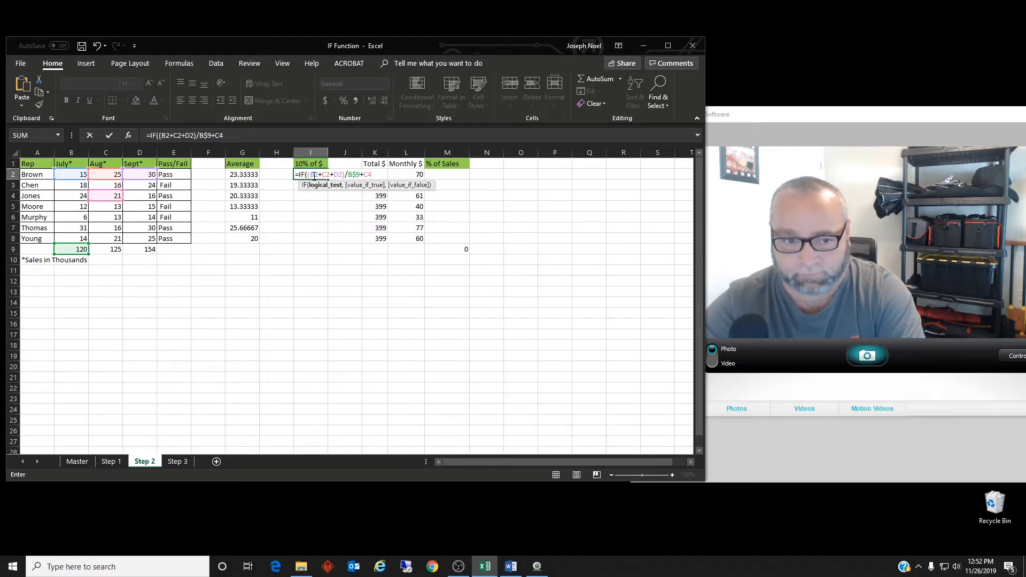
key("BackSpace")
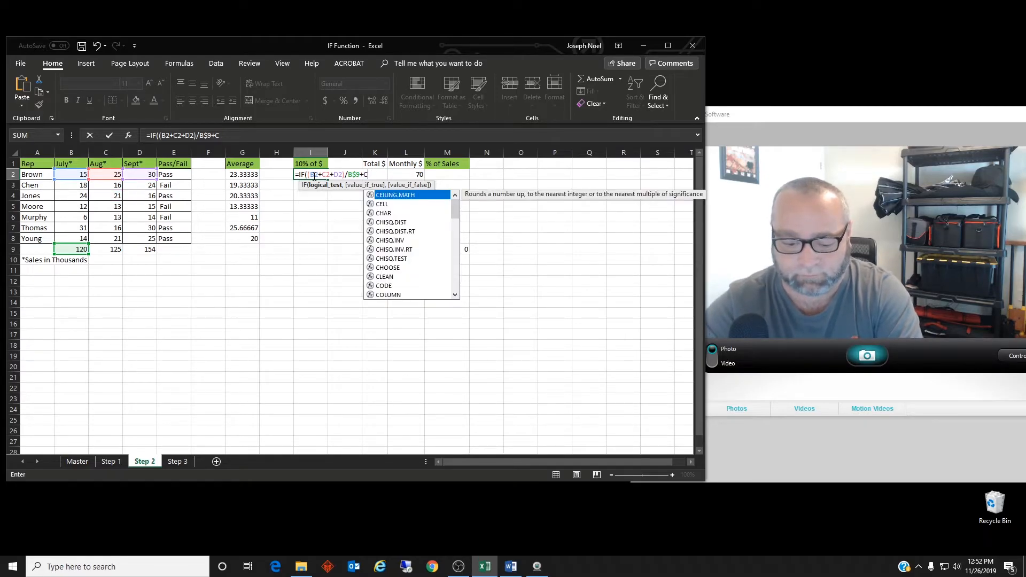
type("$9")
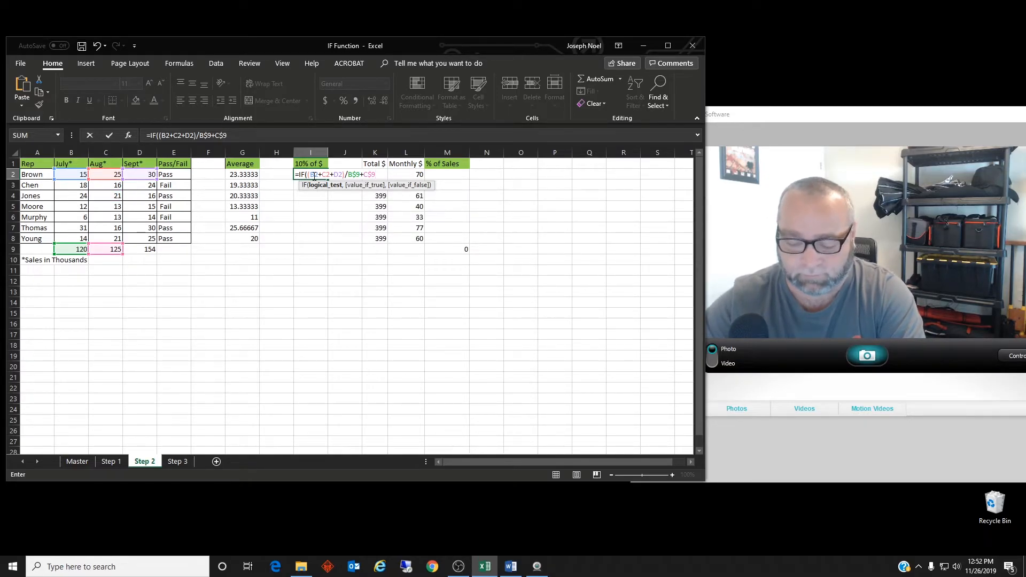
type("+")
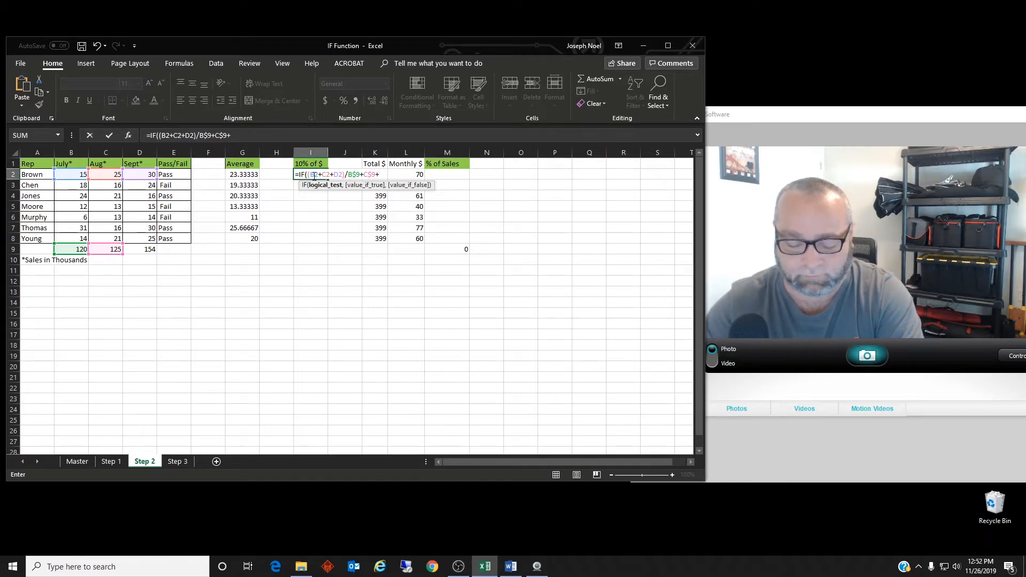
type("D")
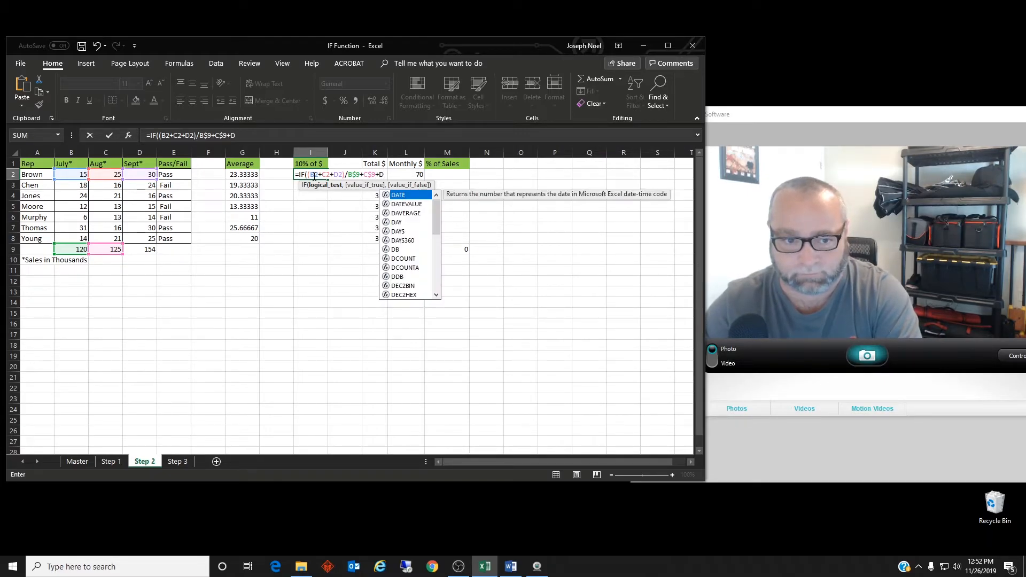
type("$")
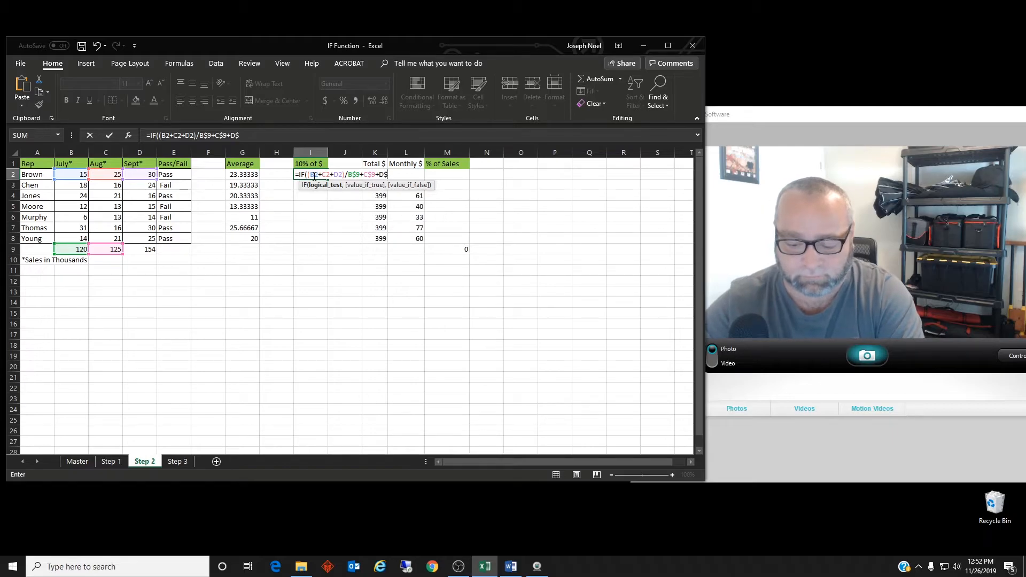
type("9")
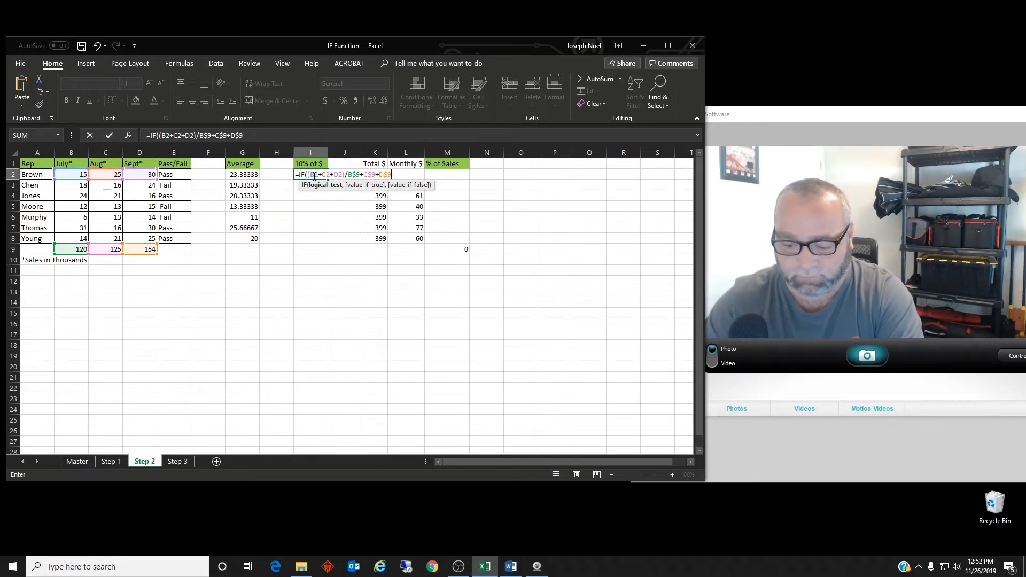
- Complete the I2 formula with the test >=.1, returning "Pass" when true and "Fail" when false, and enter it
type(")>=.1")
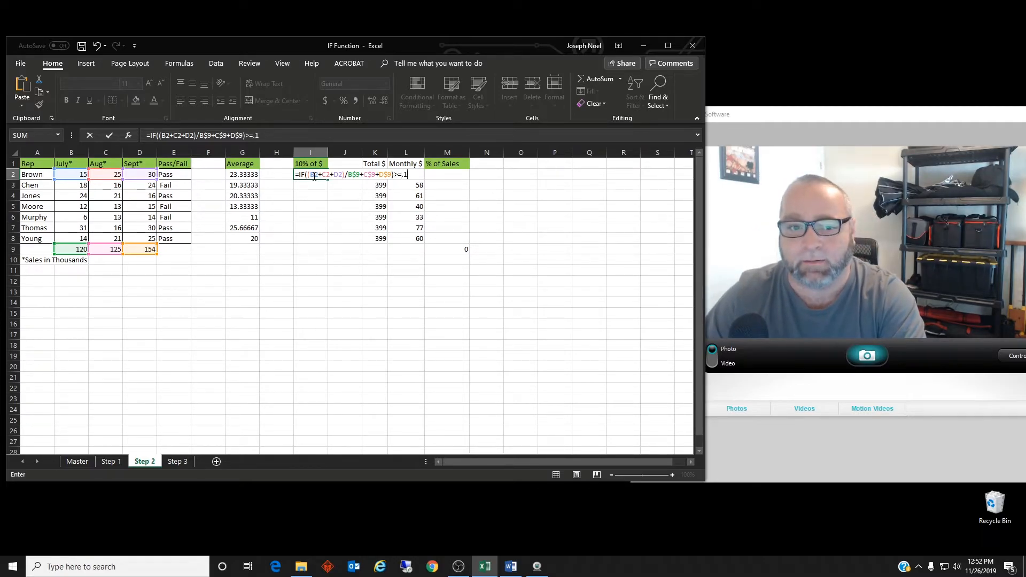
type(",")
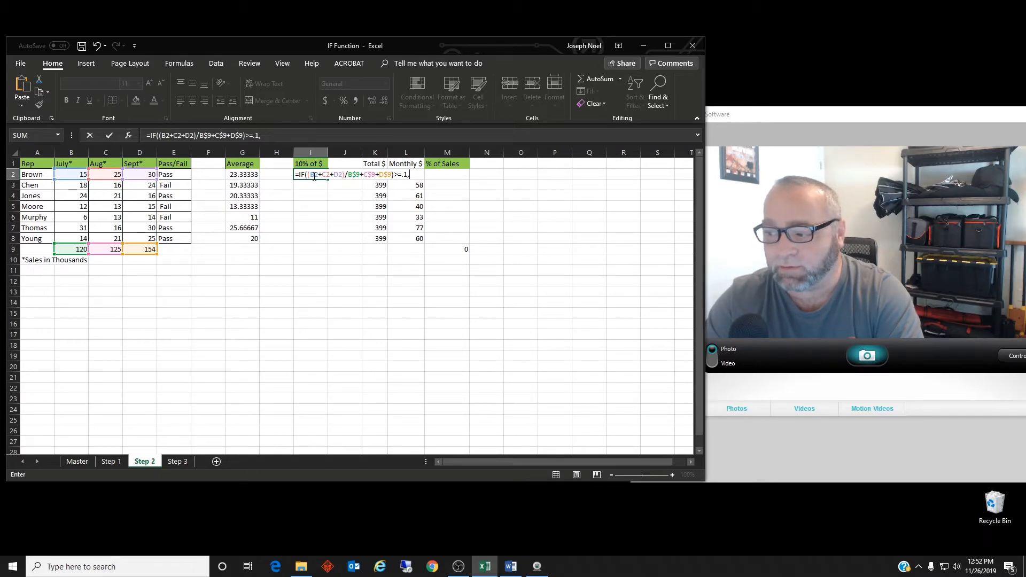
type("\"P")
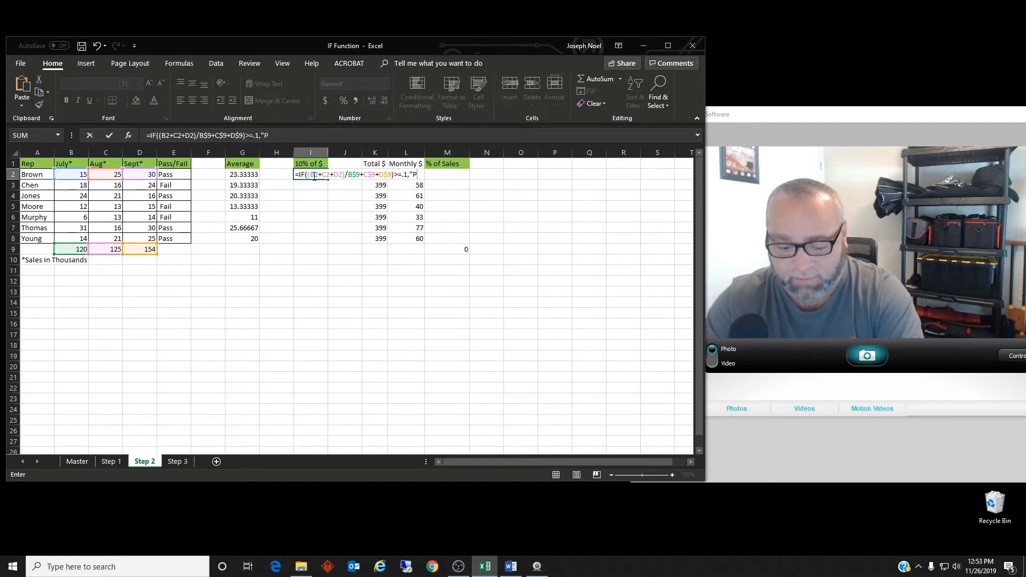
type("ass\"")
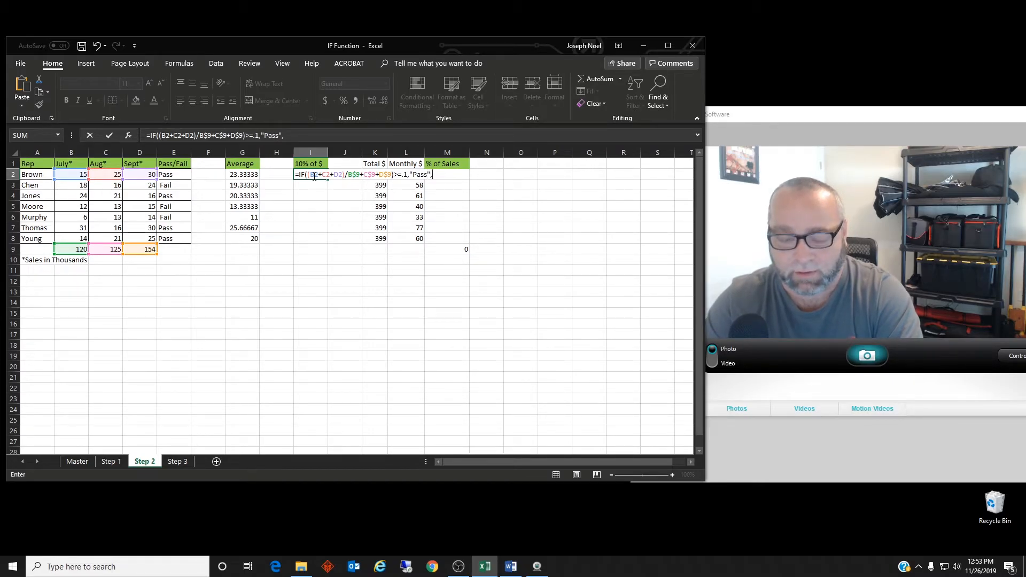
type(",\"Fail")
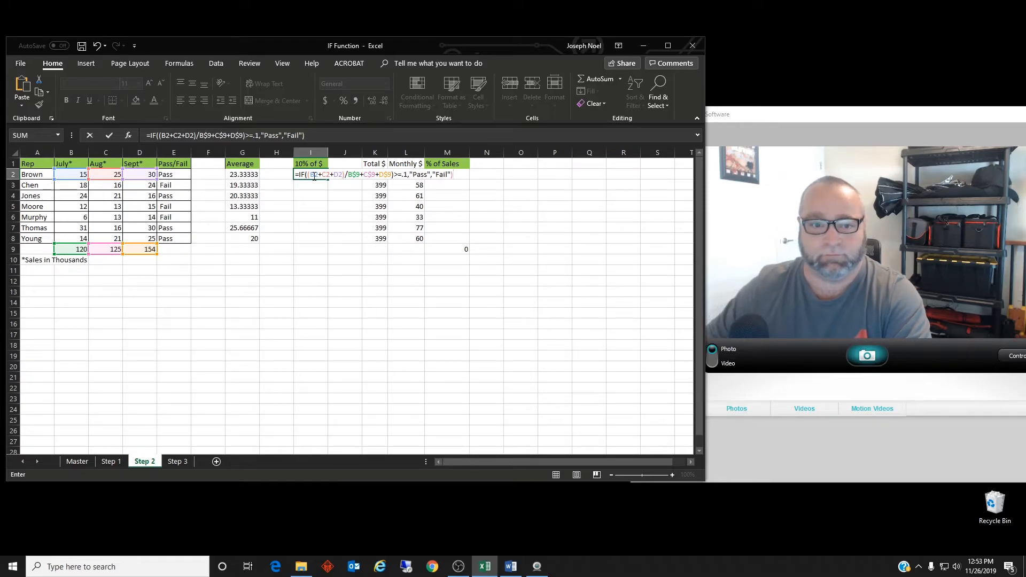
type("\")")
key("Return")
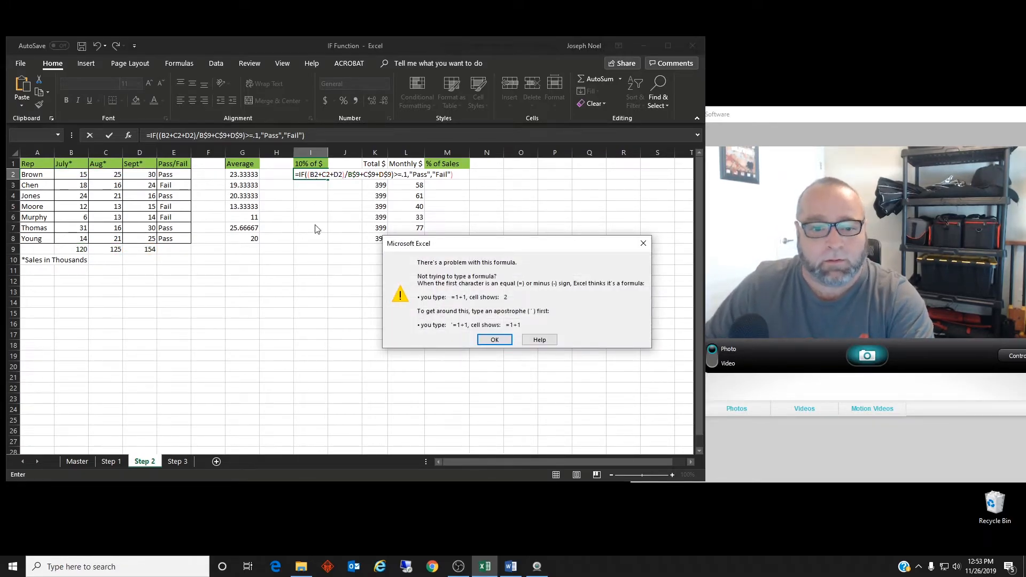
- Add the missing opening parenthesis before B$9 in the I2 formula and fill it down through I8
left_click(491, 343)
left_click(354, 175)
type("(")
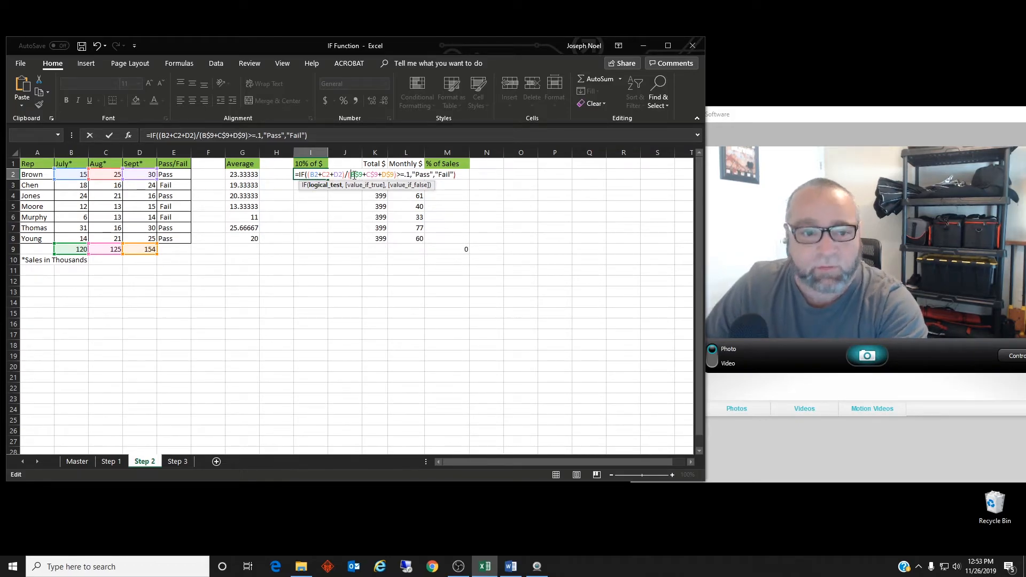
key("Return")
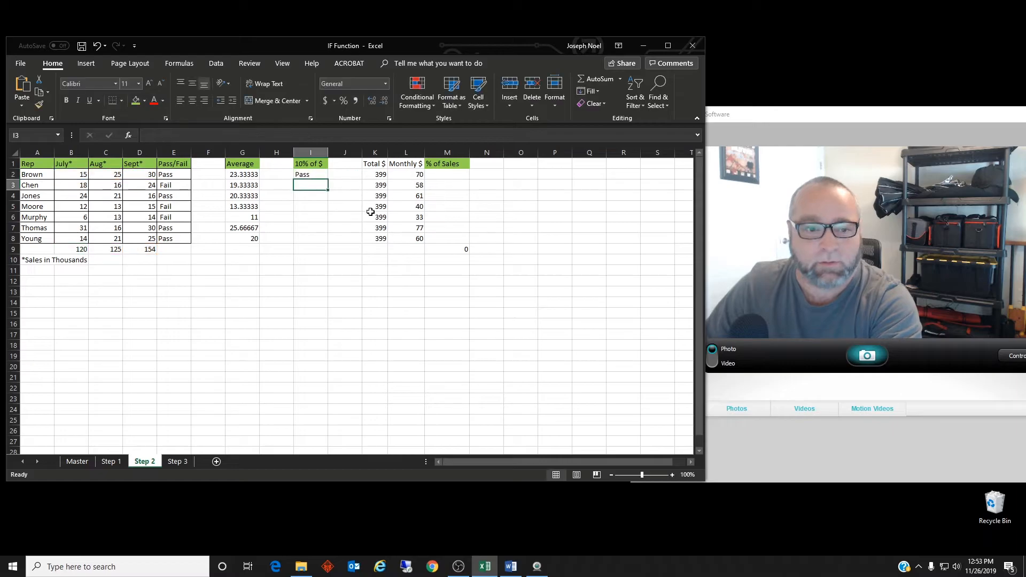
left_click(318, 174)
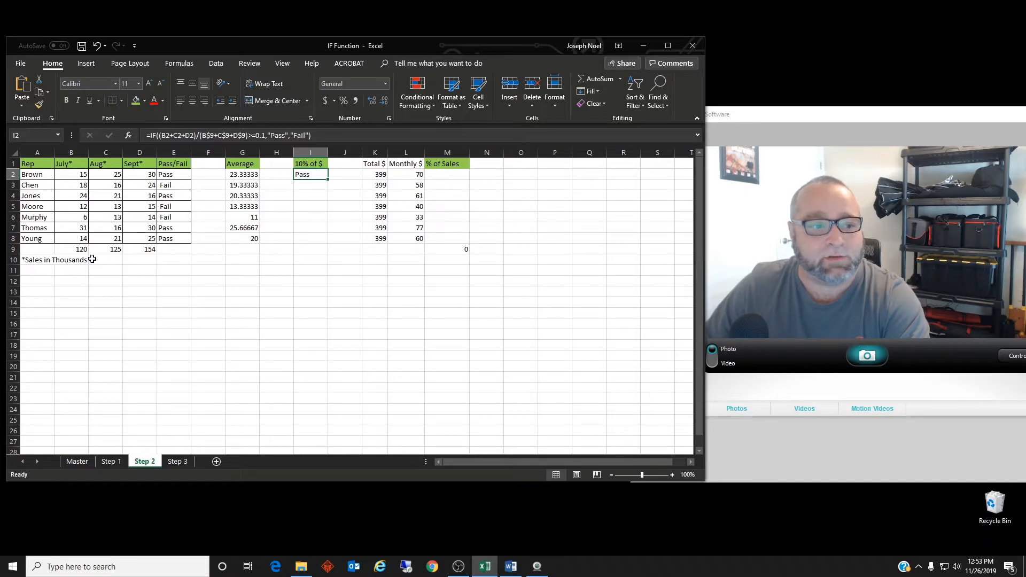
left_click_drag(327, 179, 324, 244)
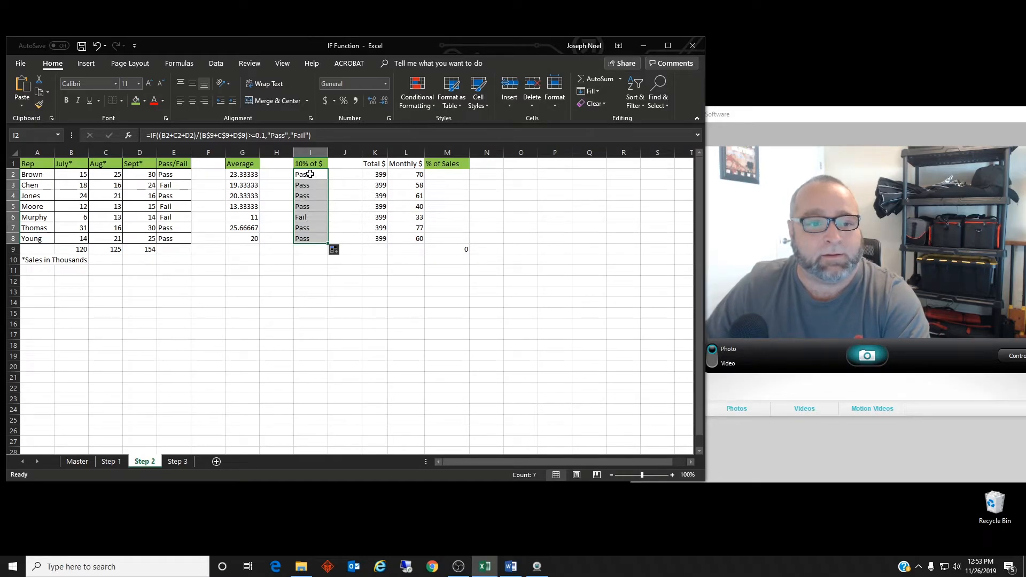
- Enter the formula =L2/K2 in M2 to calculate the first rep's share of total sales
left_click(445, 175)
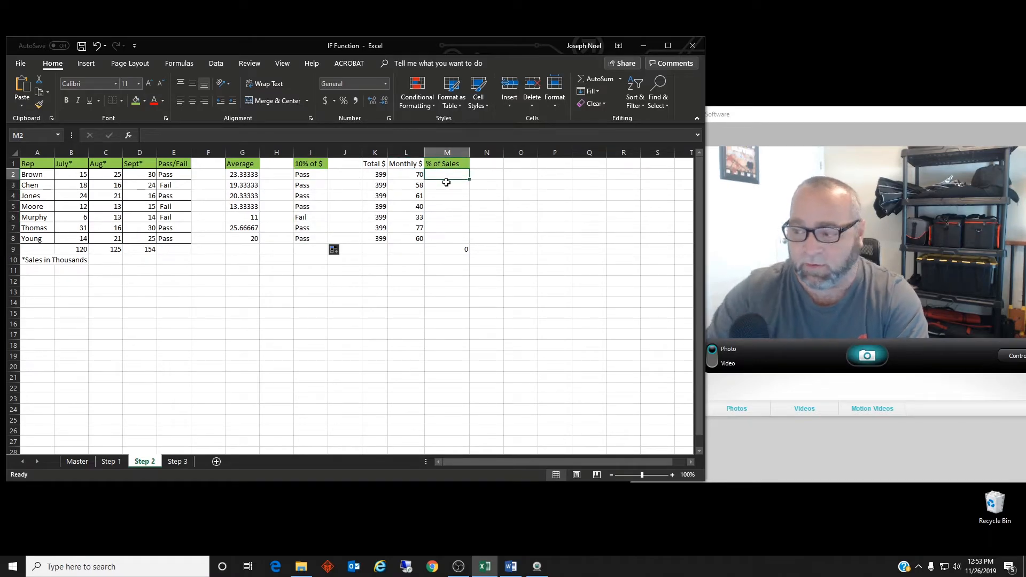
type("=")
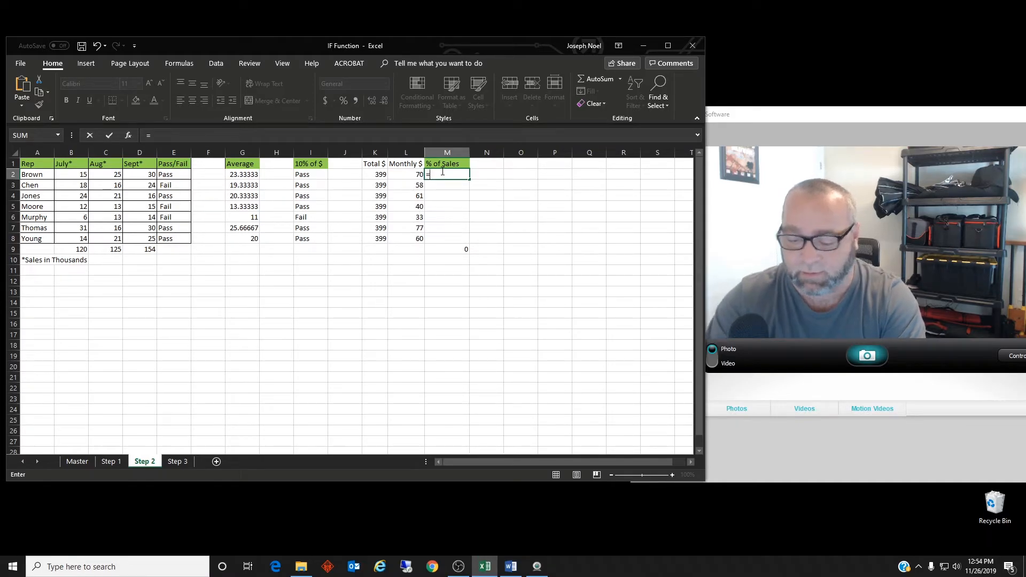
type("L")
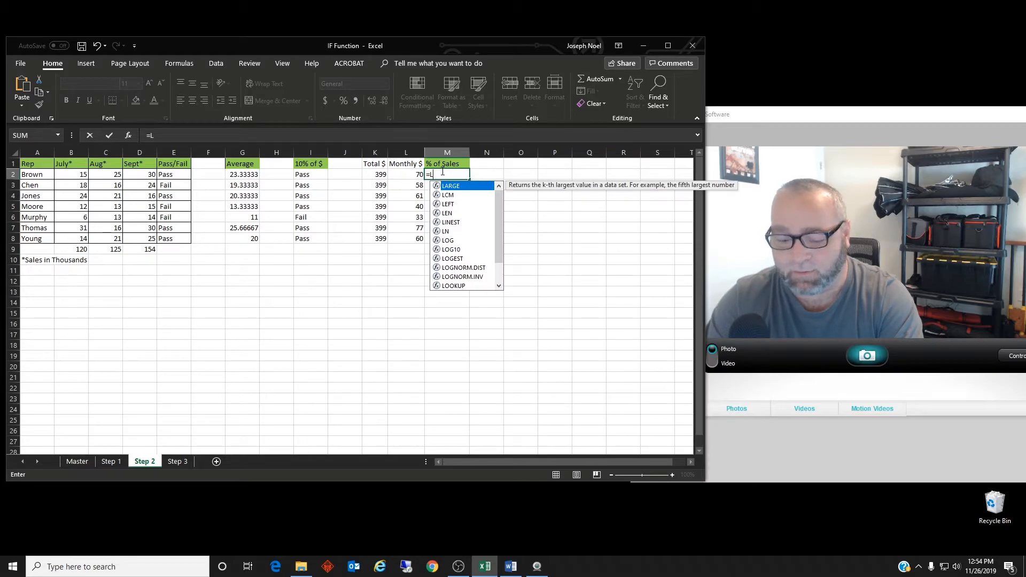
type("2")
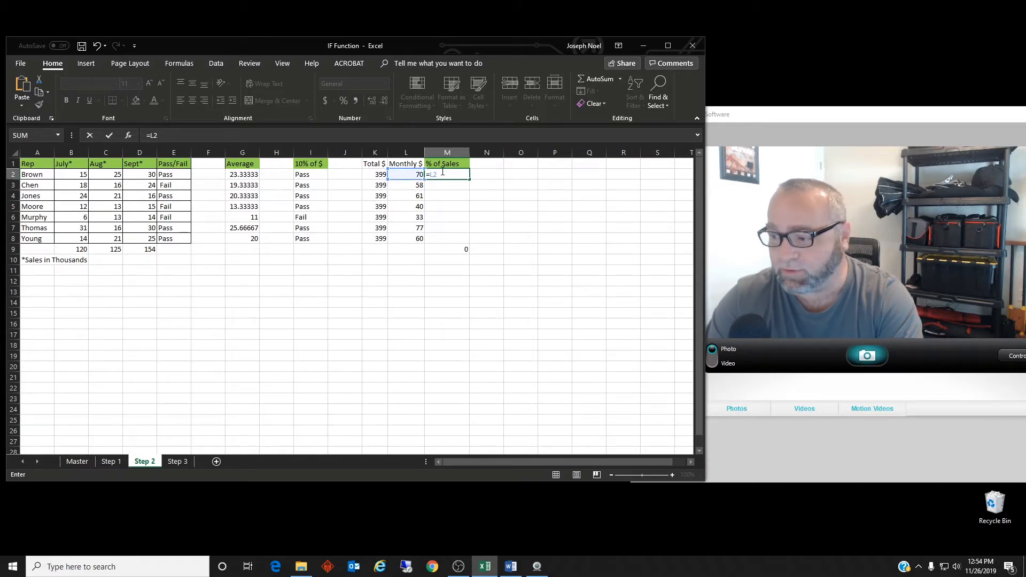
type("/")
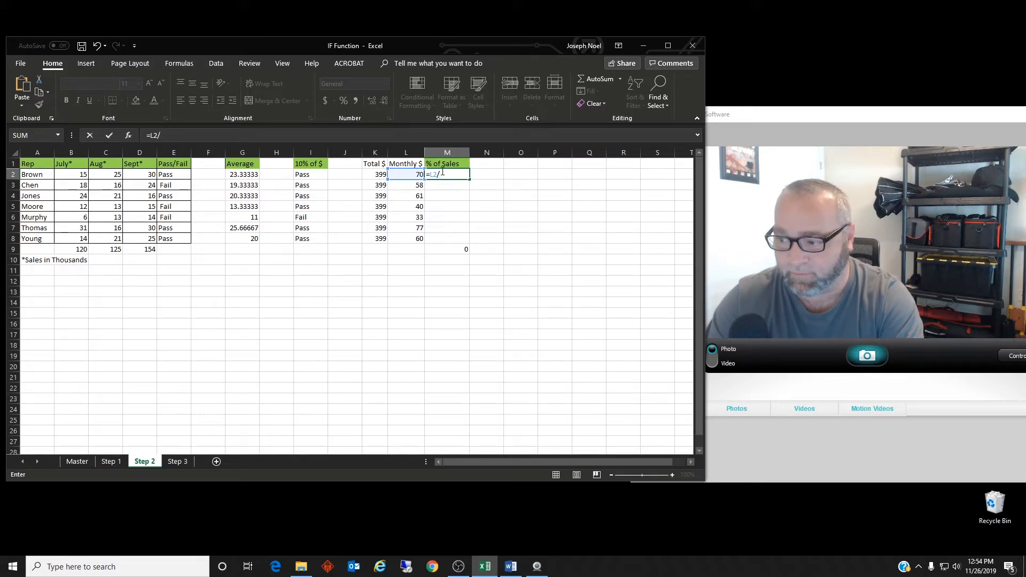
type("K2")
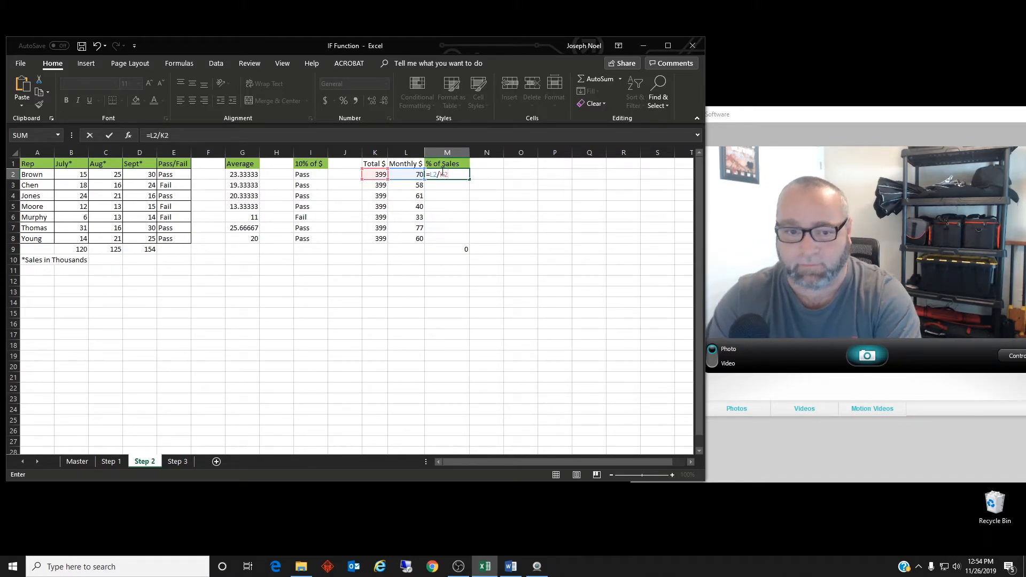
key("Return")
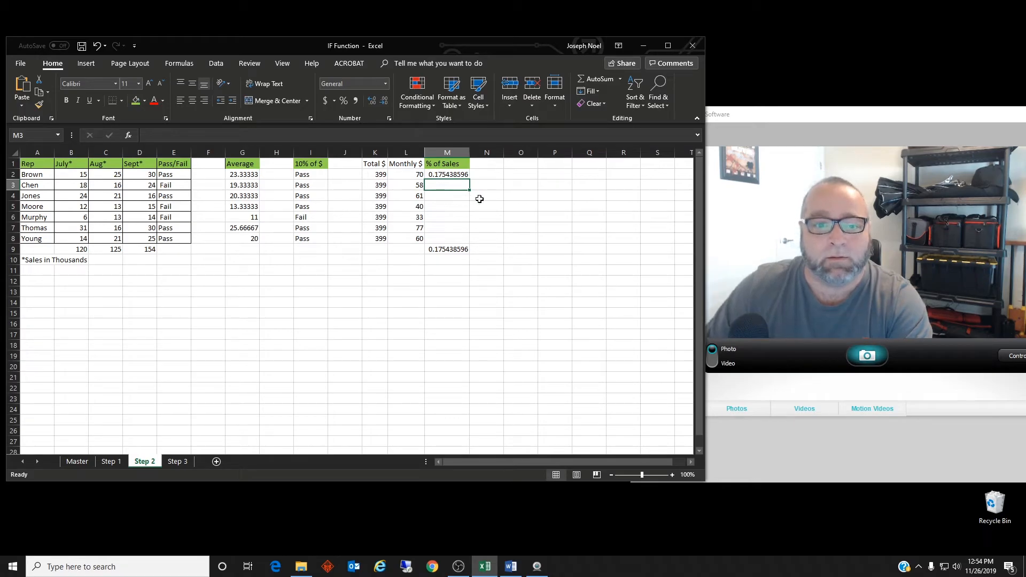
- Fill the % of Sales formula from M2 down through M8
left_click(457, 173)
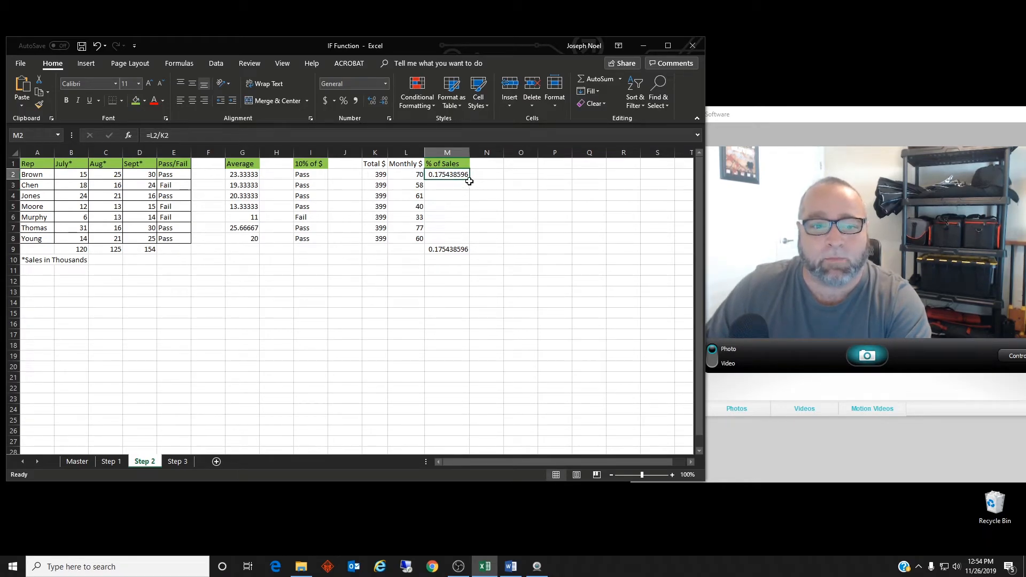
left_click_drag(470, 181, 461, 241)
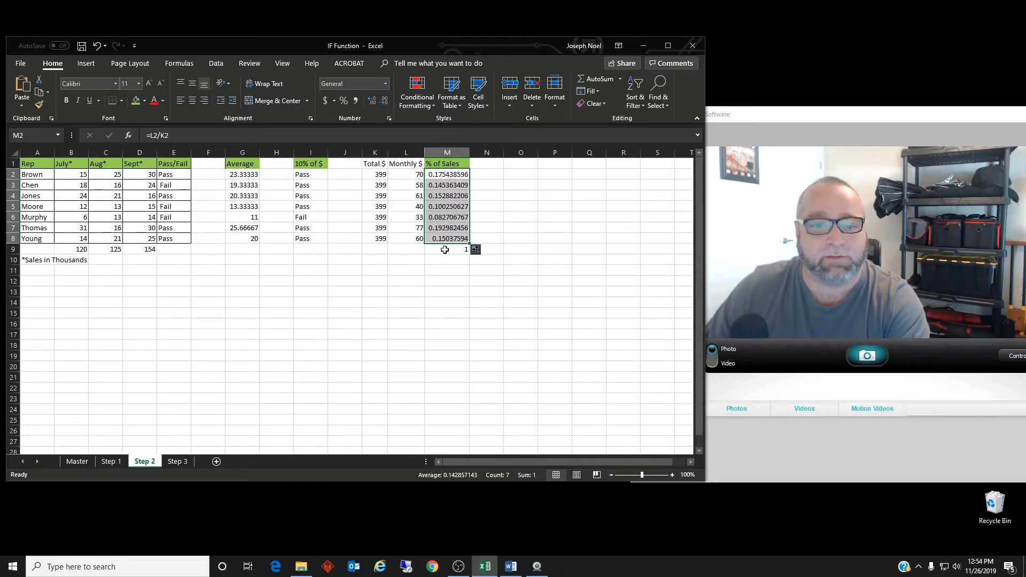
left_click(508, 249)
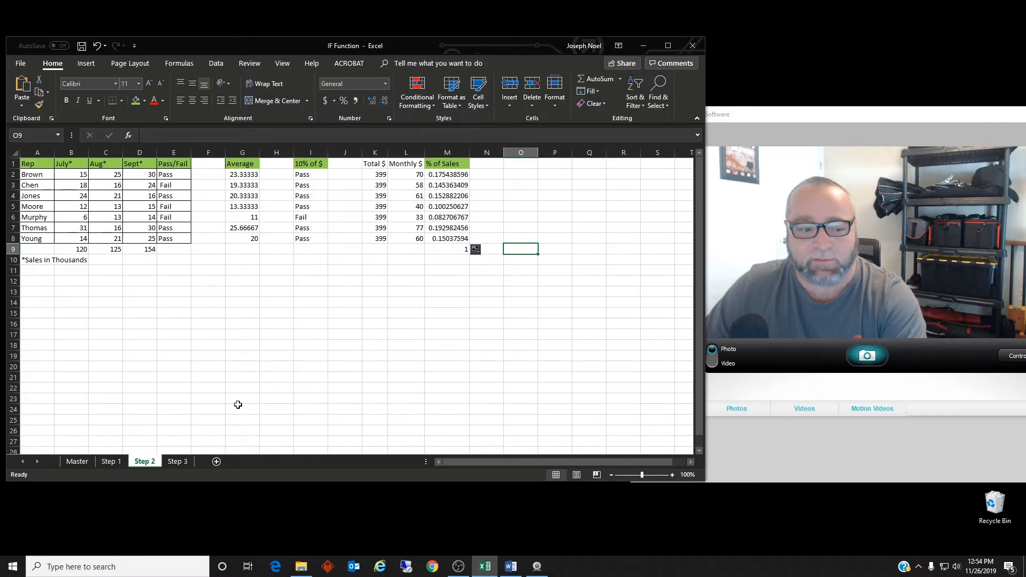
- On the Step 3 sheet, start an IF formula in O2 with an OR test whose first condition is E2="Pass"
left_click(179, 462)
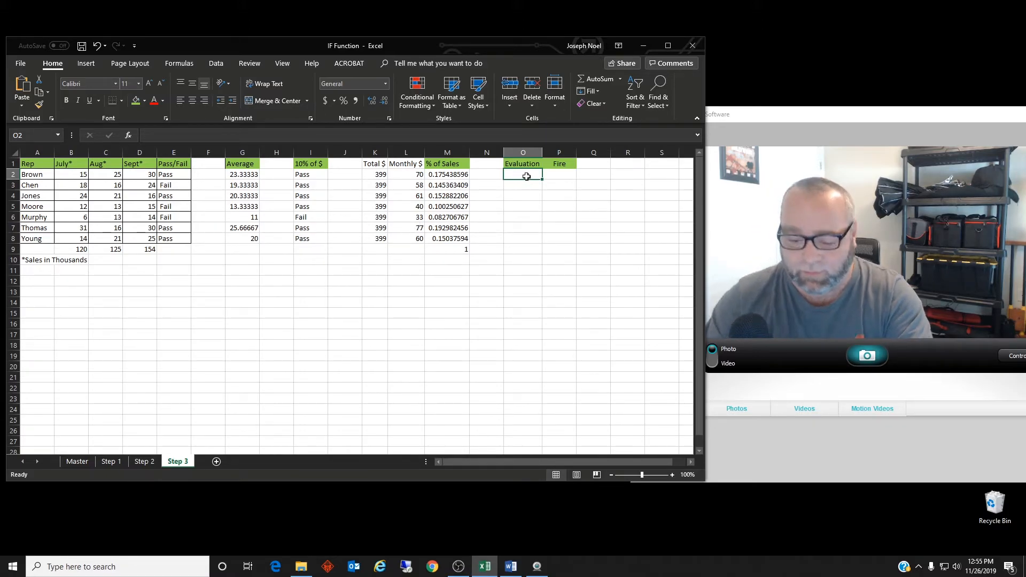
type("=")
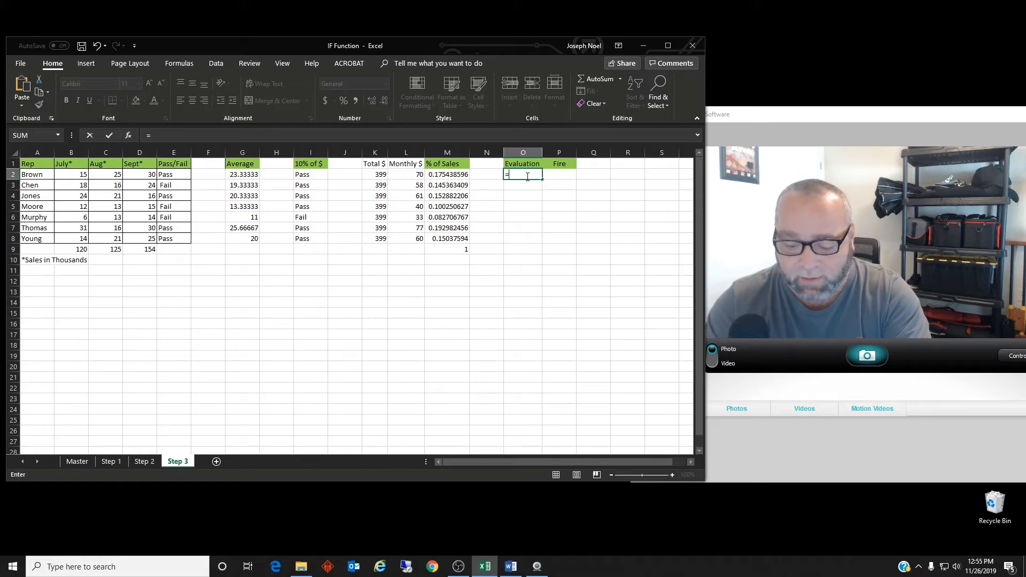
type("IF(")
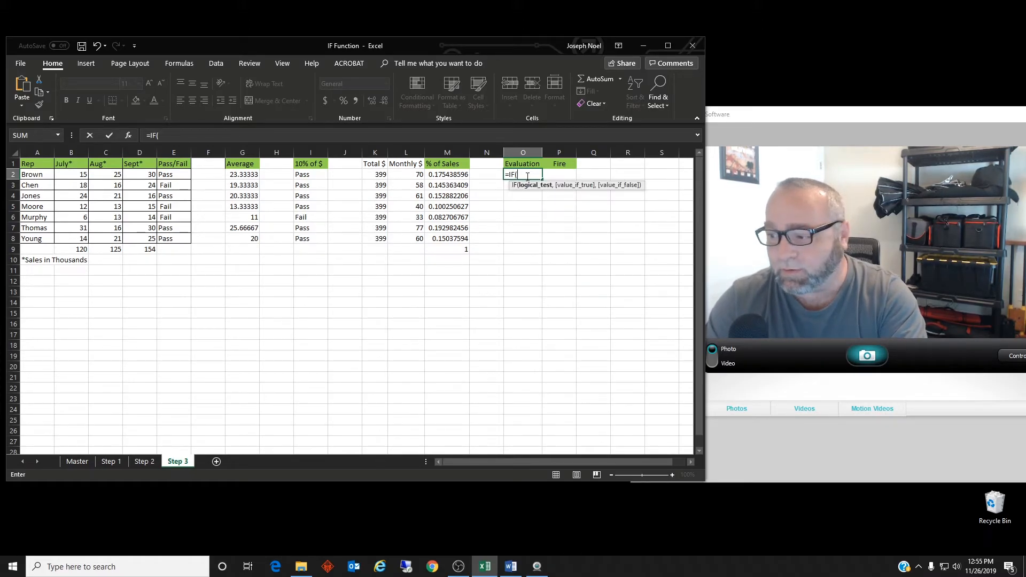
type("OR")
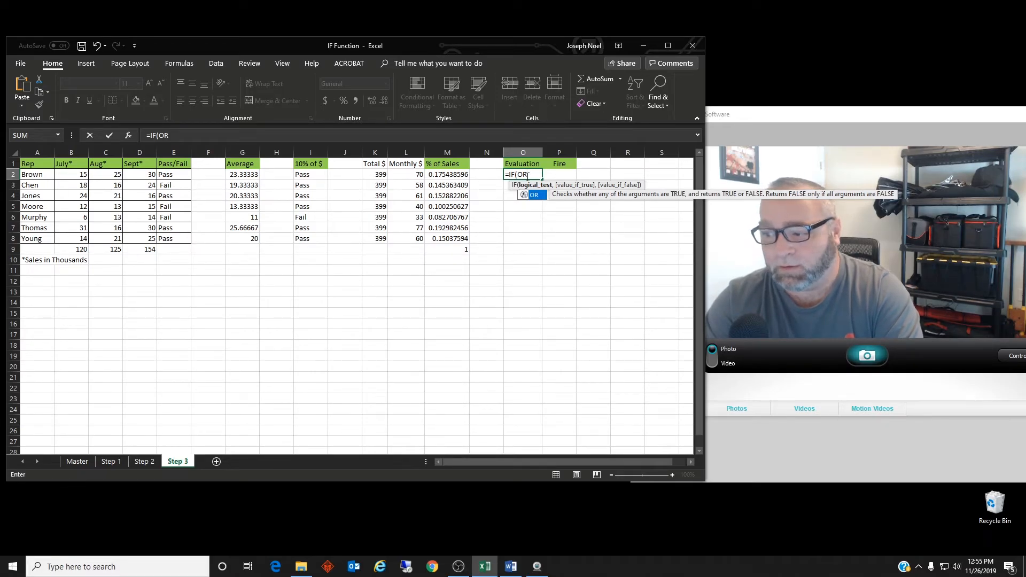
type("(")
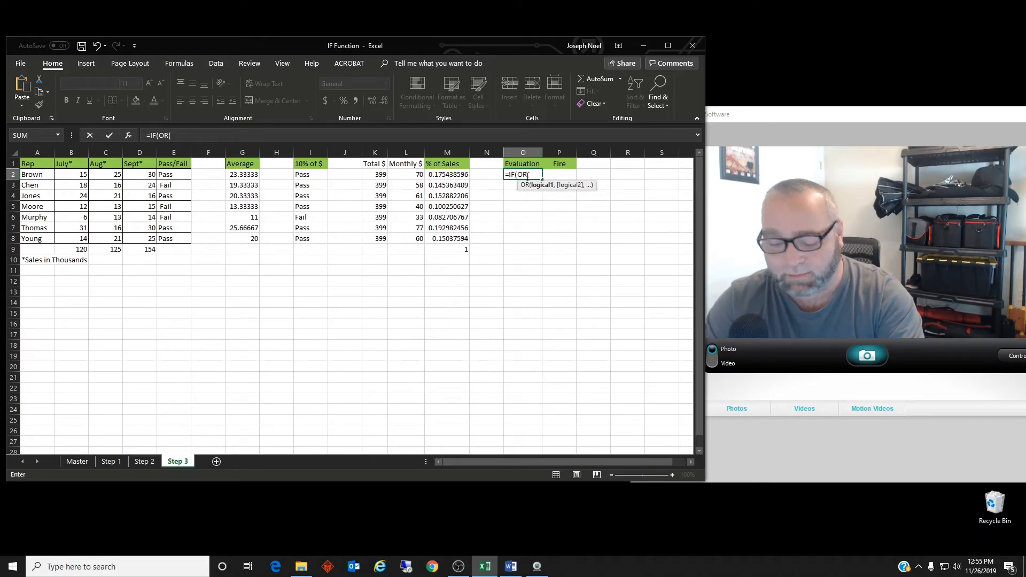
type("E2")
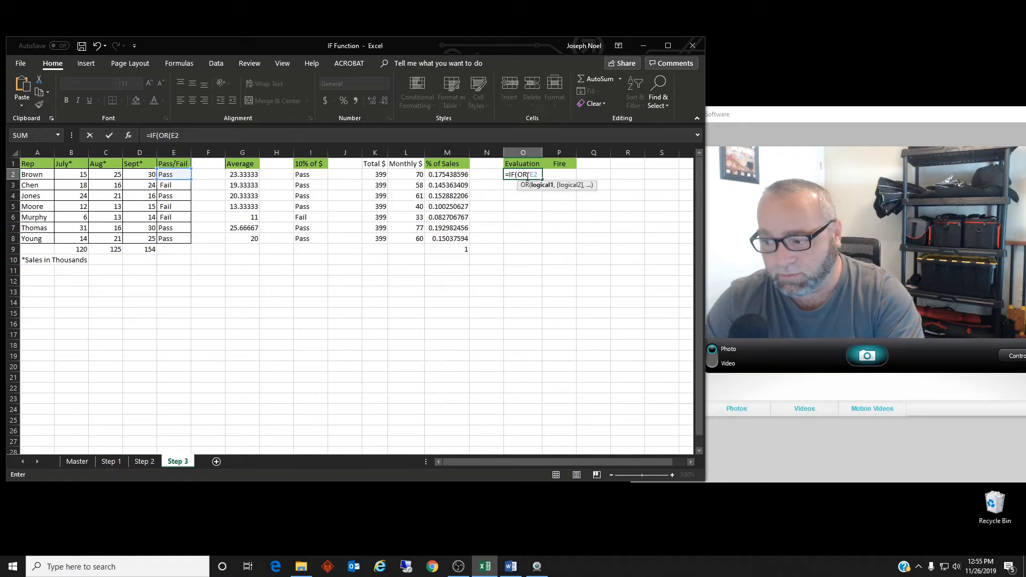
type("=\"Pass\"")
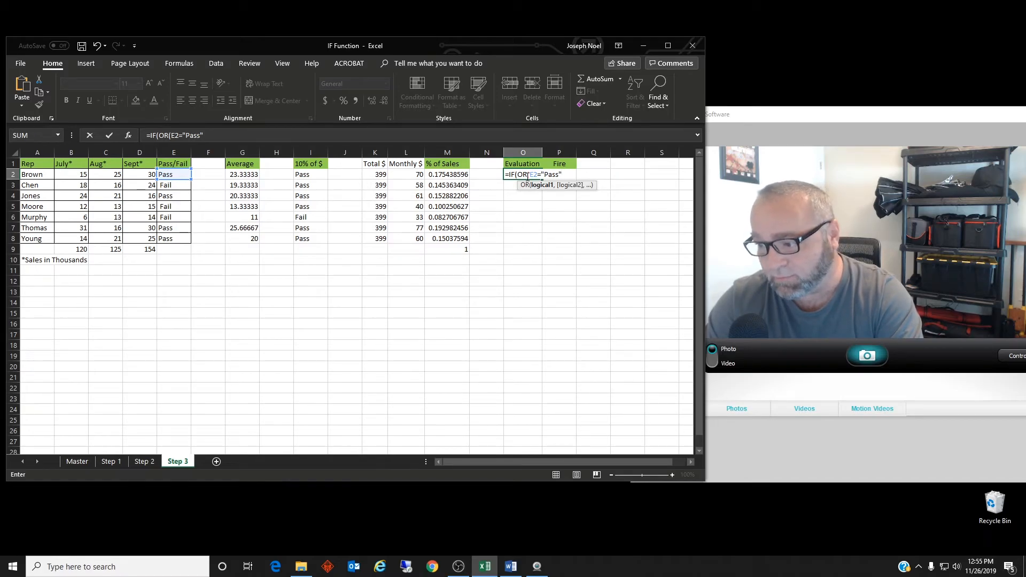
- Add I2="Pass" as the second OR condition in the O2 formula and close the OR function
type(",")
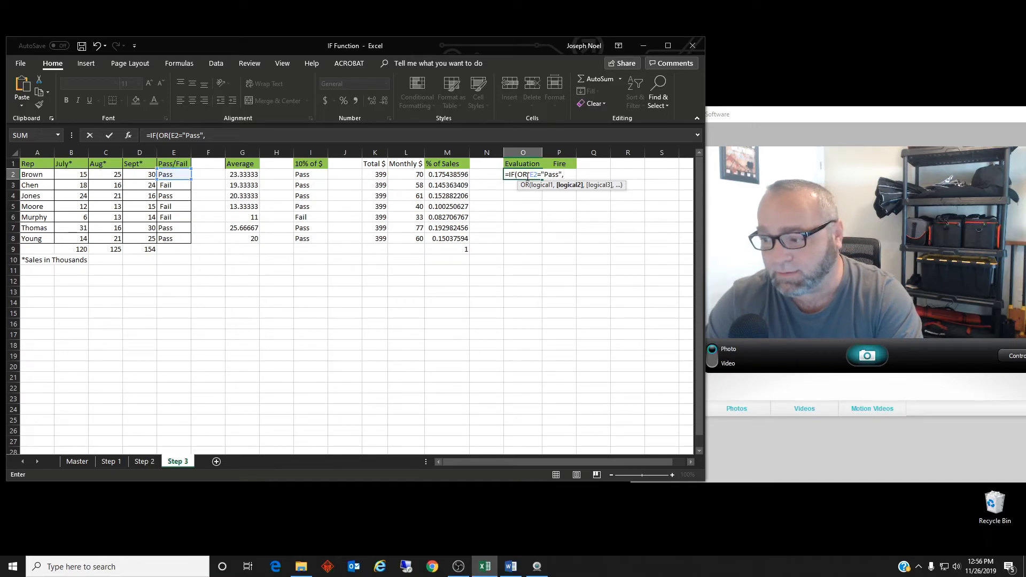
type("I2")
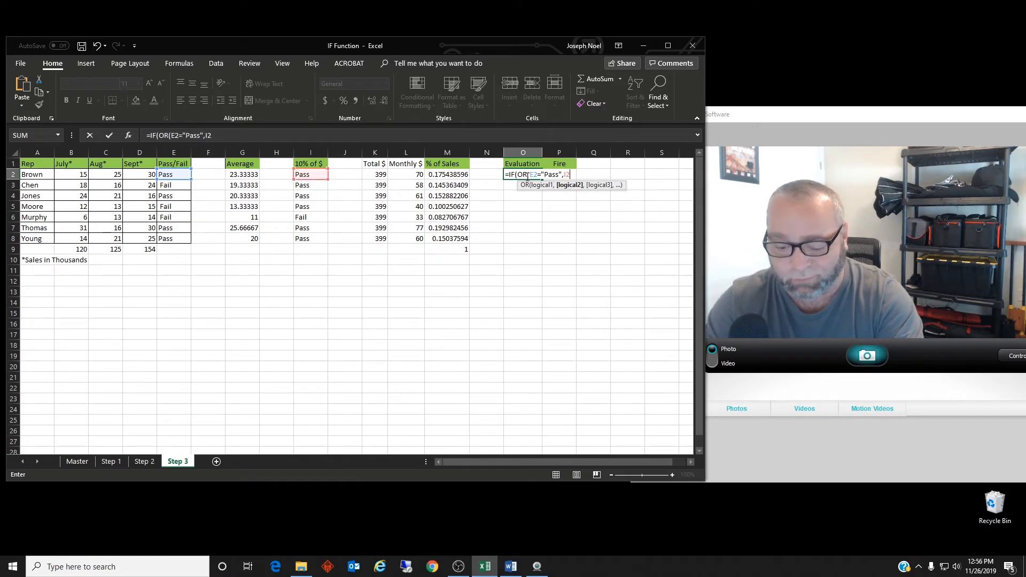
type("=Pa")
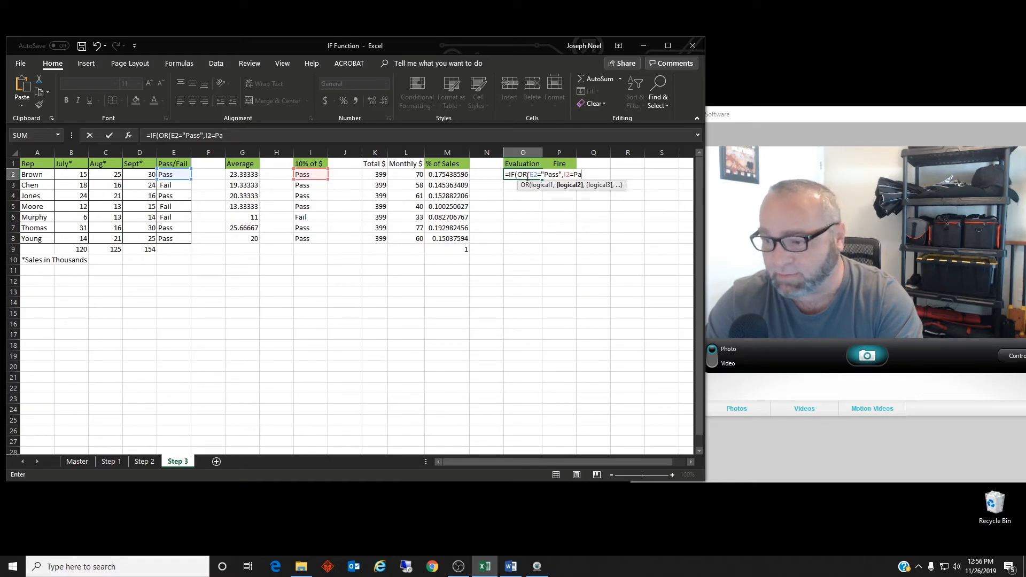
key("BackSpace")
key("BackSpace")
type("\"Pass\"")
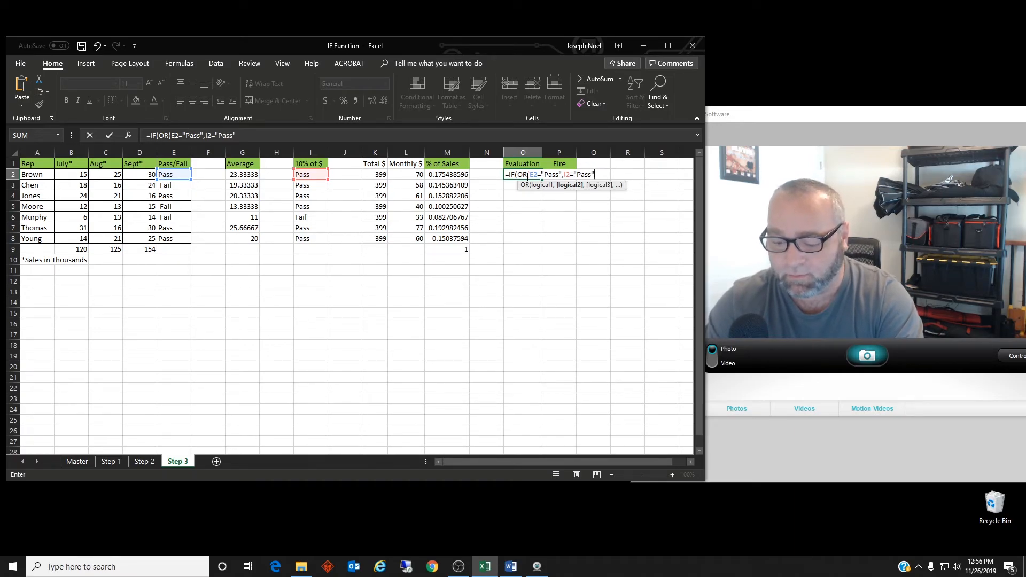
type(")")
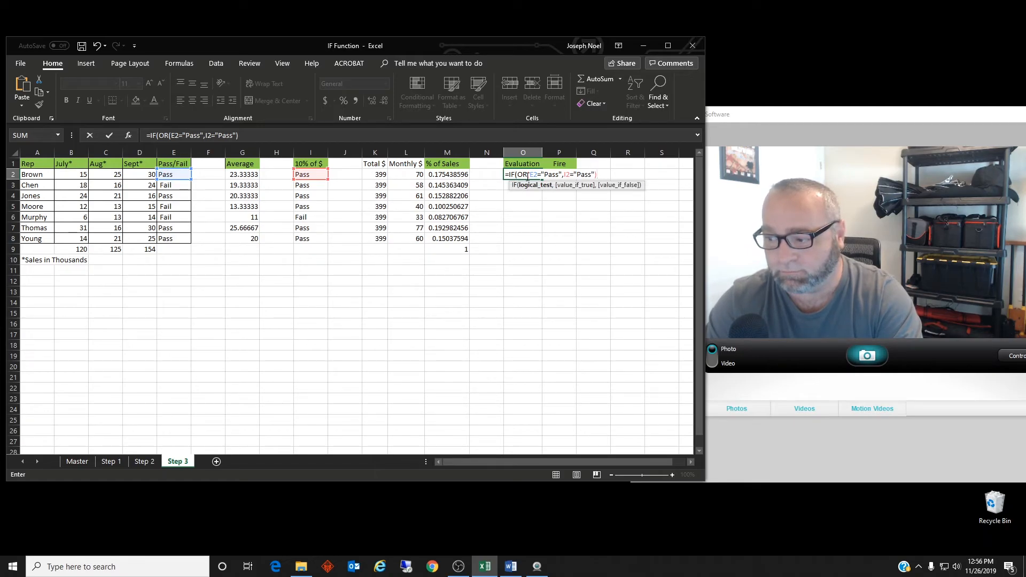
- Complete the O2 formula to return "Keep" when true and "Fire" when false, and enter it
type(",")
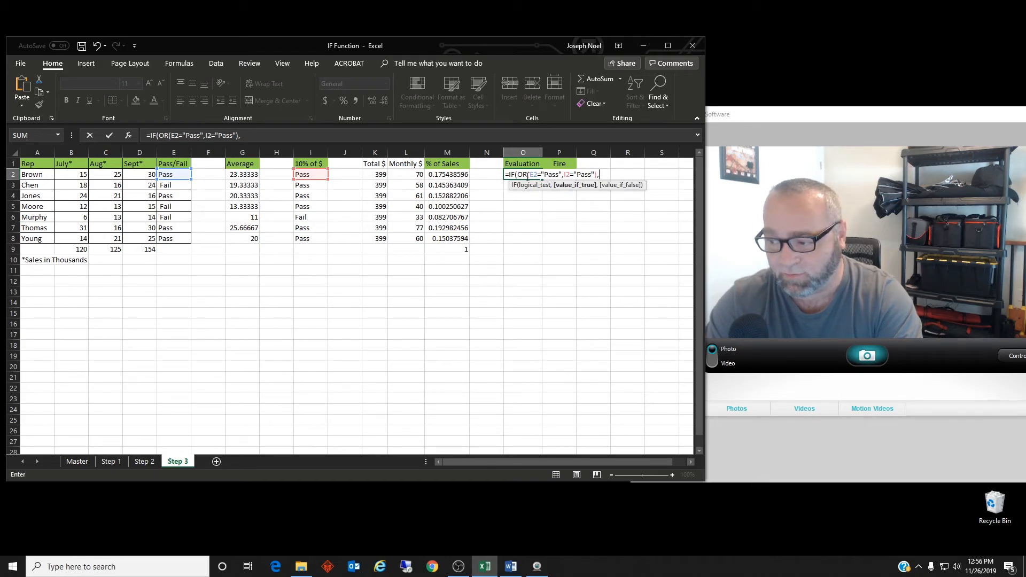
type("\"Keep\"")
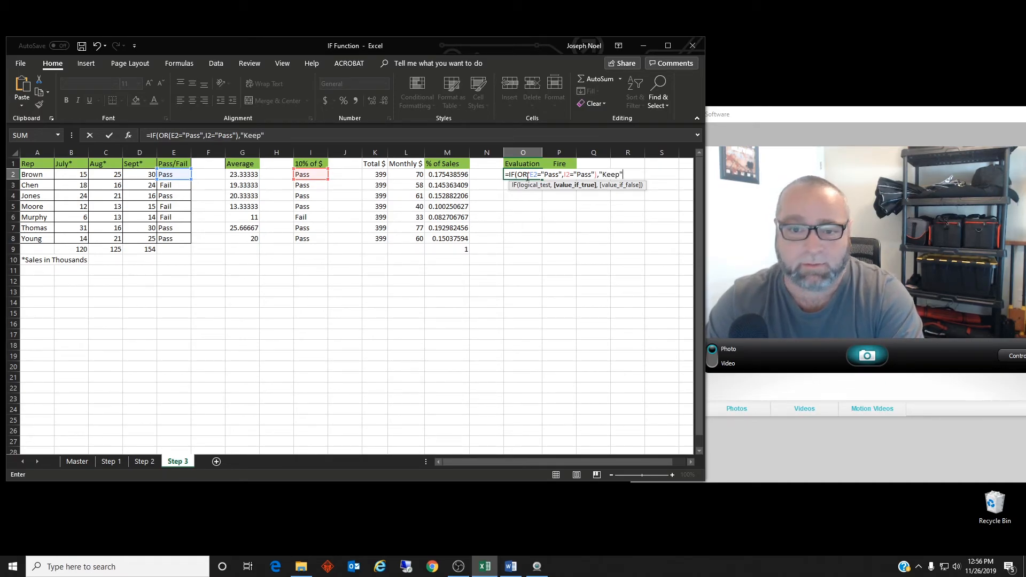
type(",")
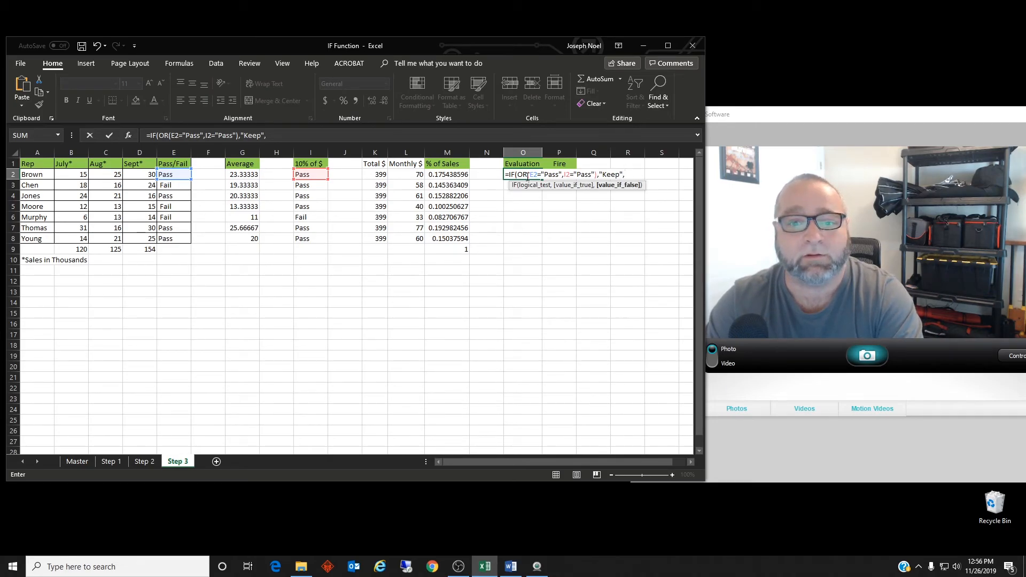
type("\"")
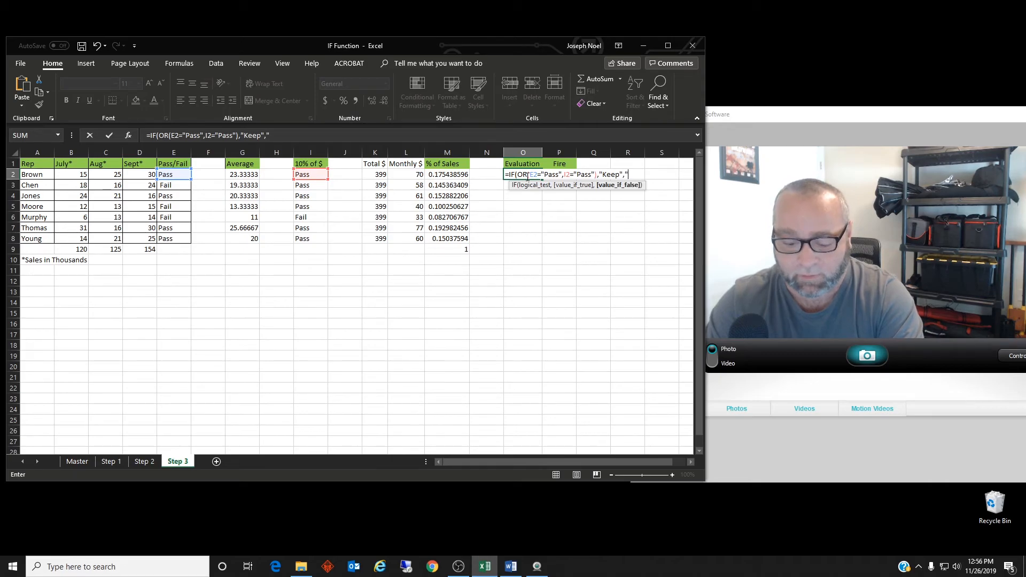
type("Fire\"")
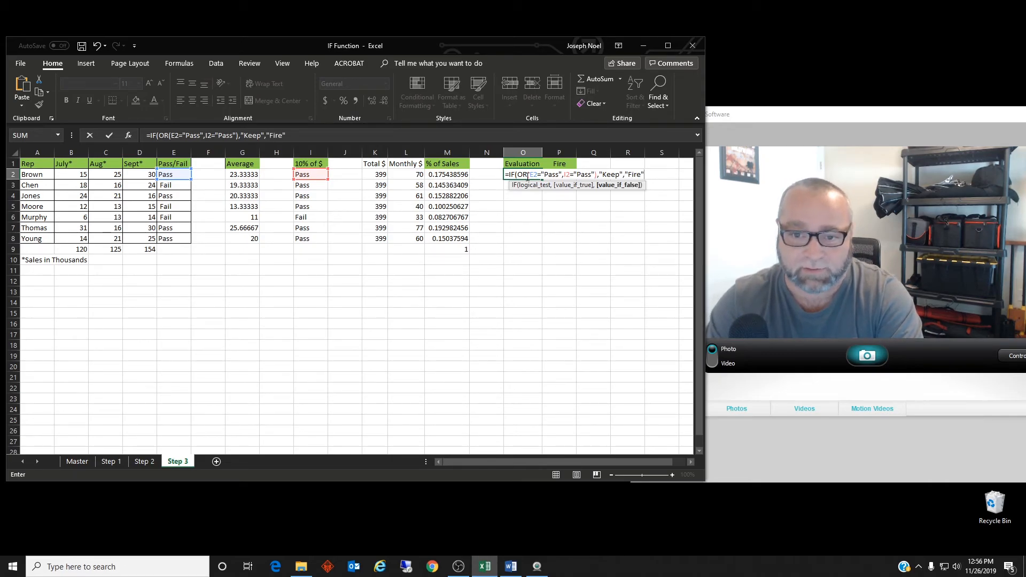
type(")")
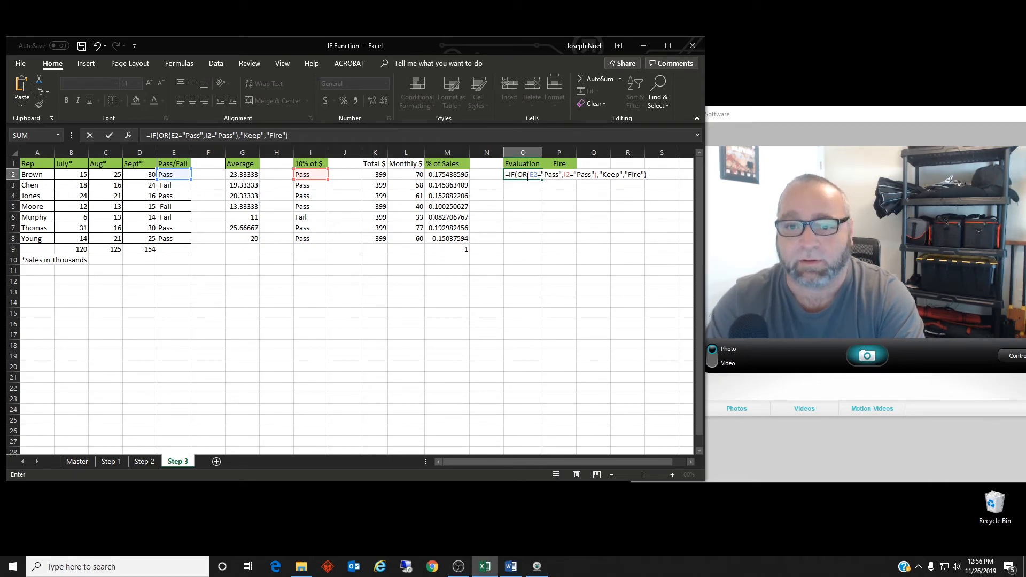
key("Return")
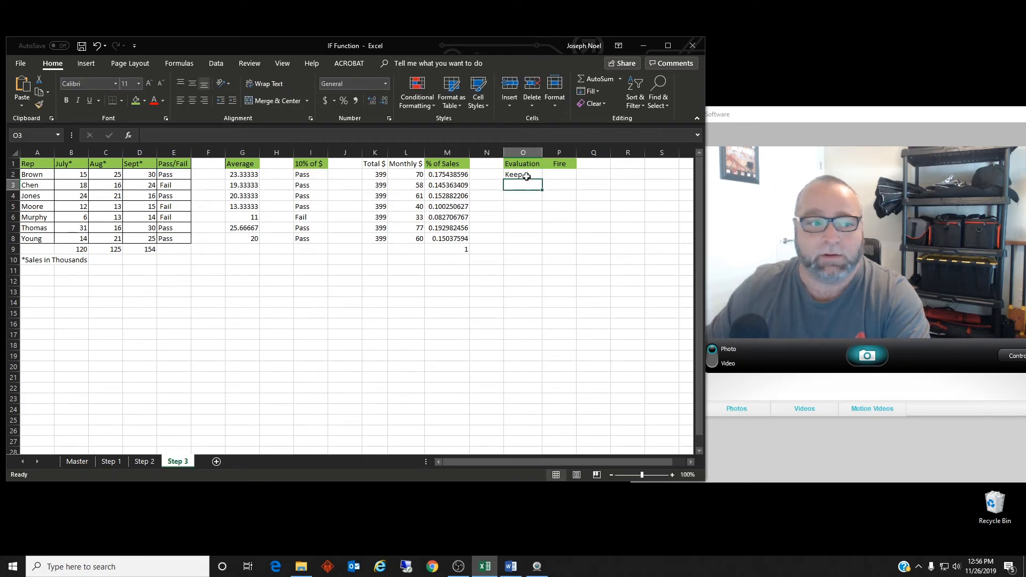
- Fill the Evaluation formula from O2 down through O8 and inspect the copied formula in O6
left_click(522, 175)
left_click_drag(542, 177, 549, 239)
left_click(521, 218)
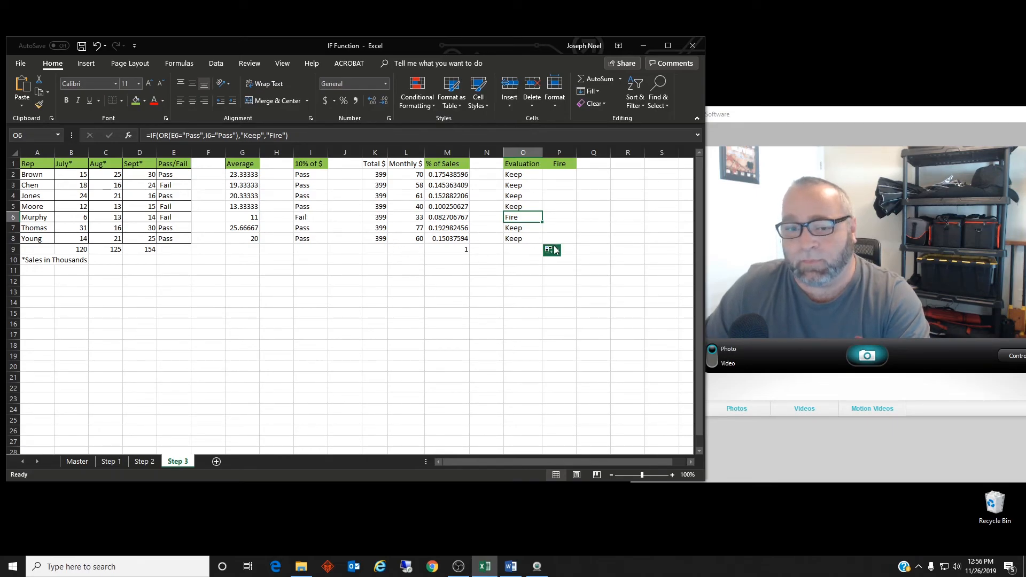
- In P2 under the Fire heading, start an IF formula with the logical test O2="Fire"
left_click(555, 176)
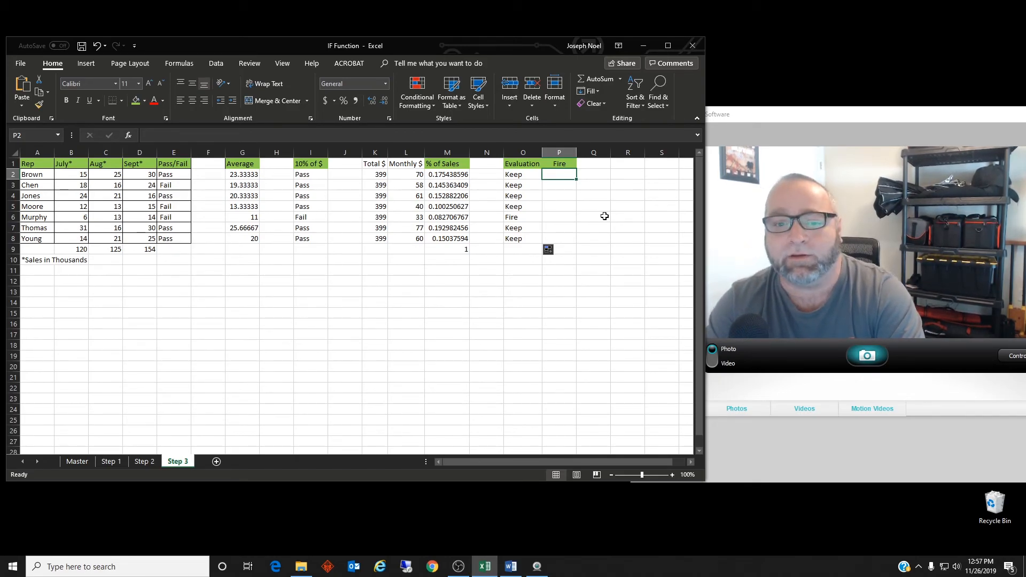
type("+")
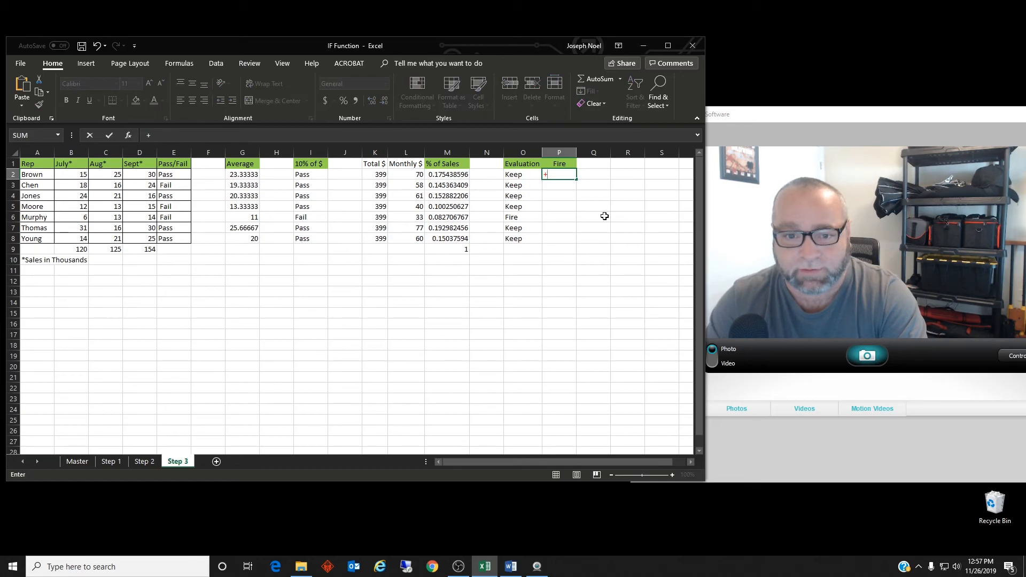
key("BackSpace")
type("=")
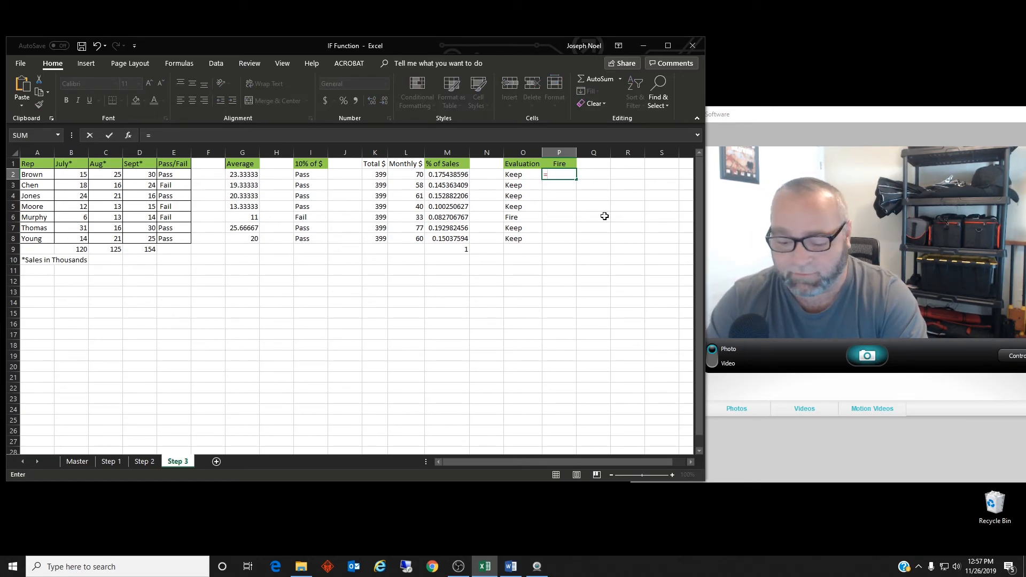
type("IF")
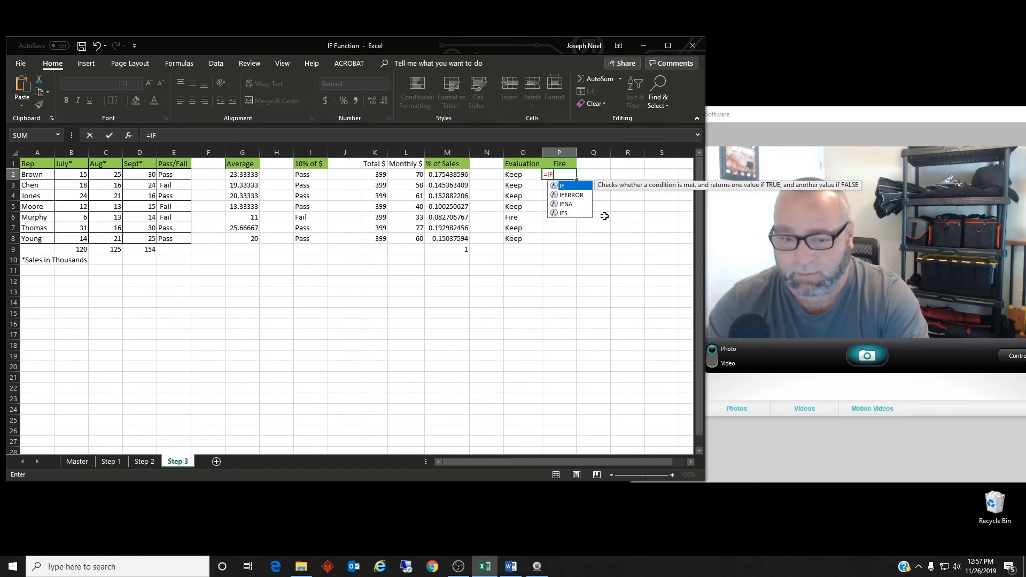
type("(")
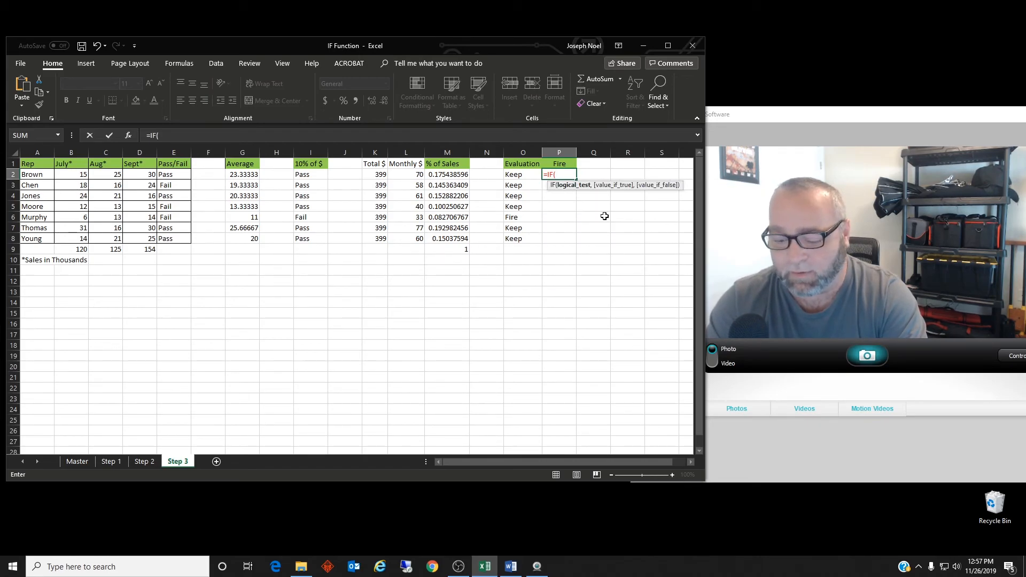
type("O")
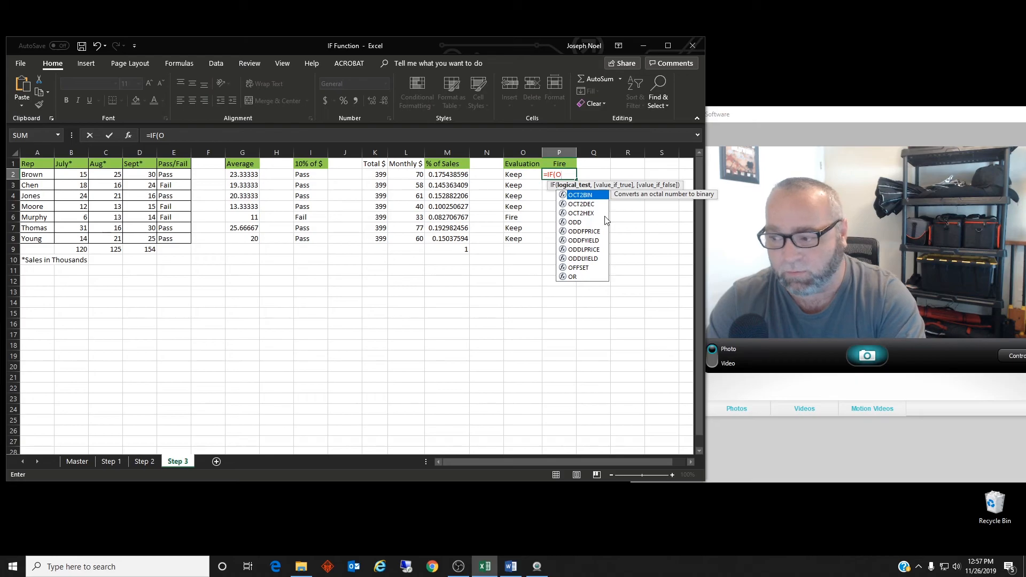
type("2")
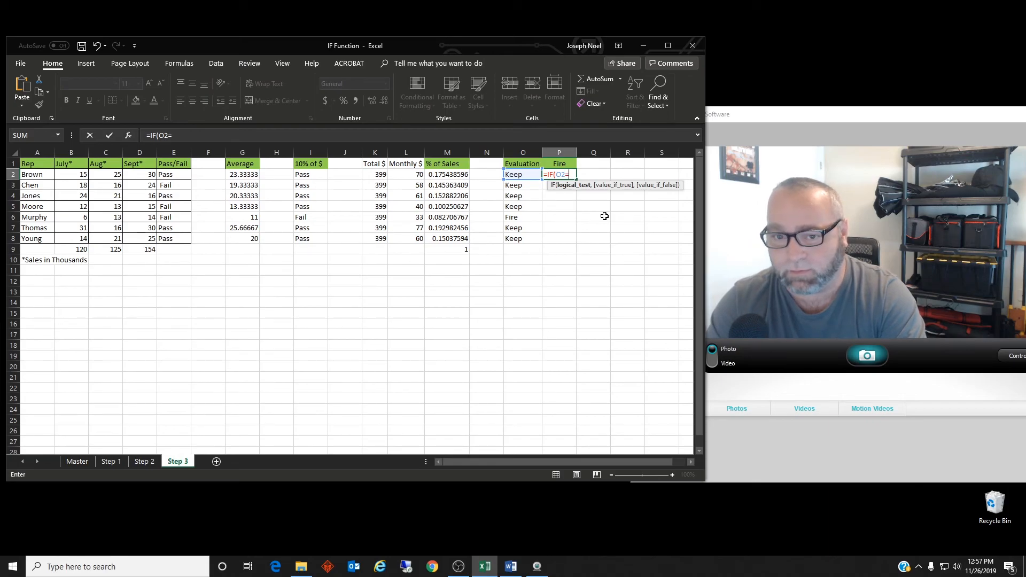
type("=\"Fire")
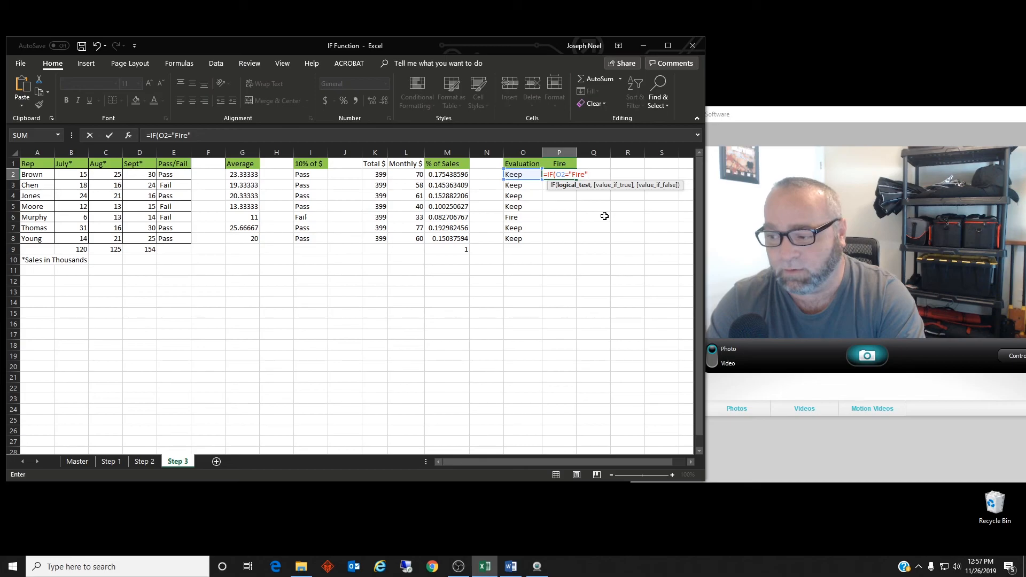
type("\",")
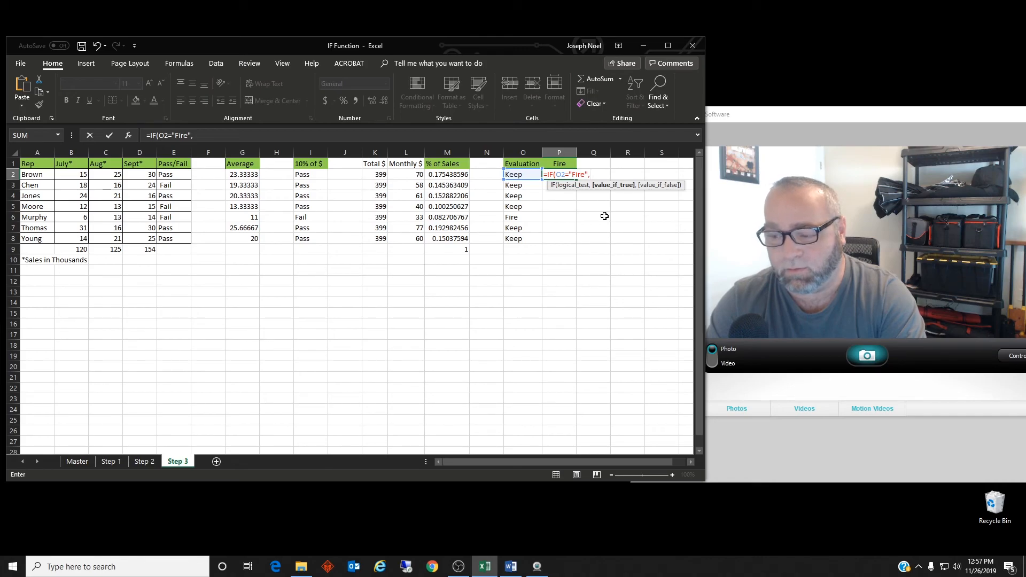
- Complete the P2 formula to return A2 when true and an empty string ("") when false, and enter it
type("A2")
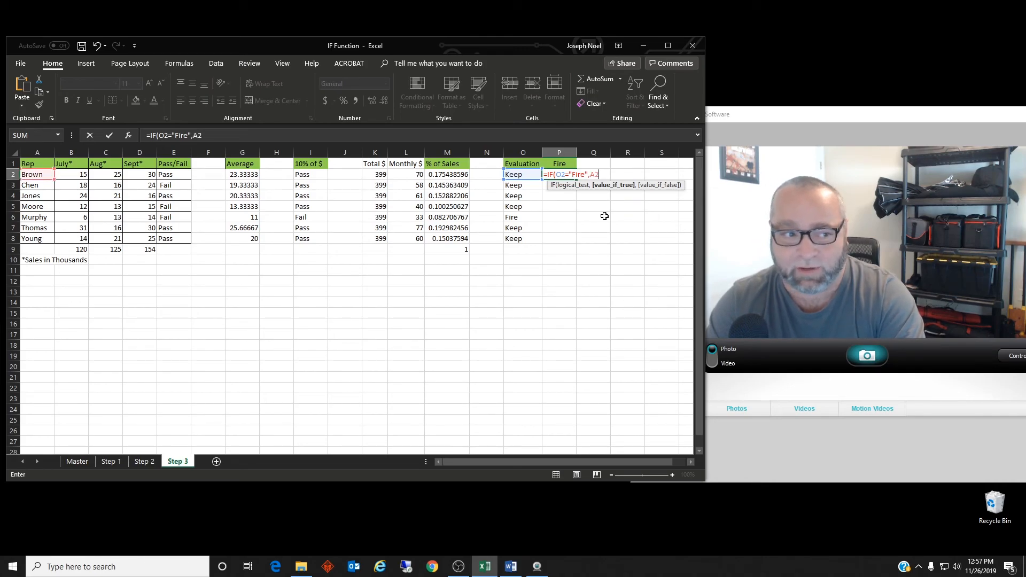
type(",\"\"")
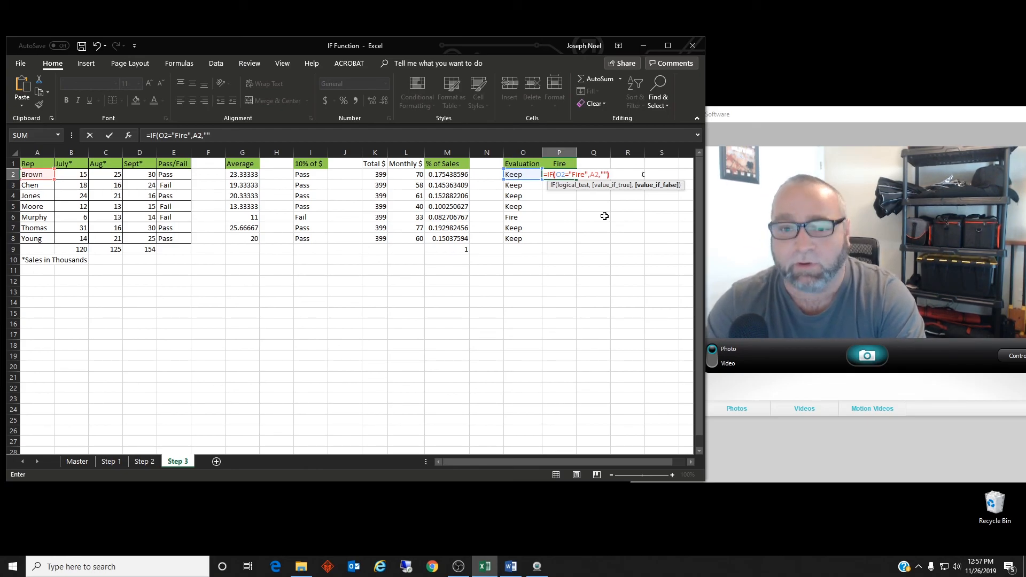
key("Return")
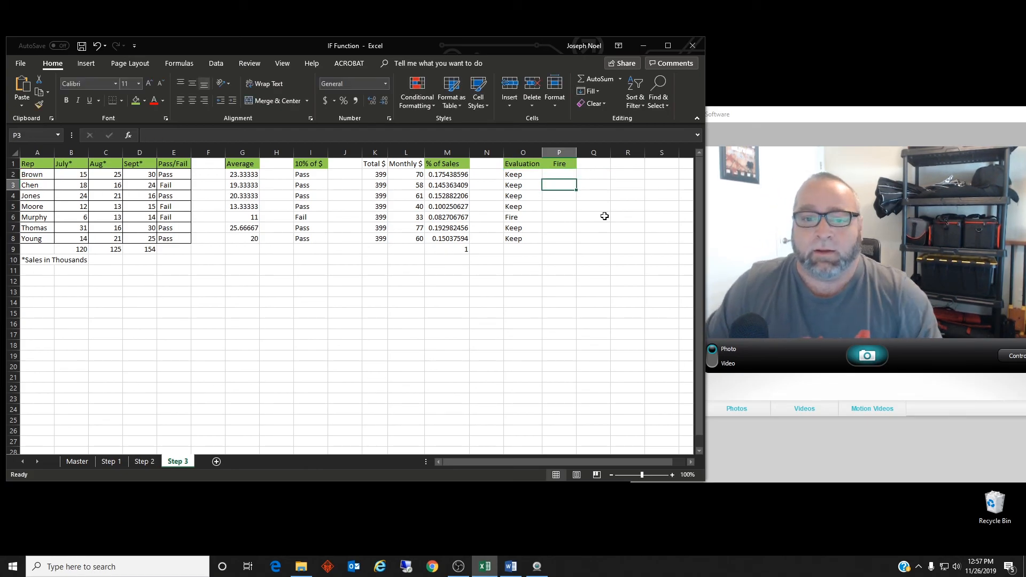
- Fill the Fire column formula from P2 down through P8 and inspect the copied formula in P6
left_click(561, 175)
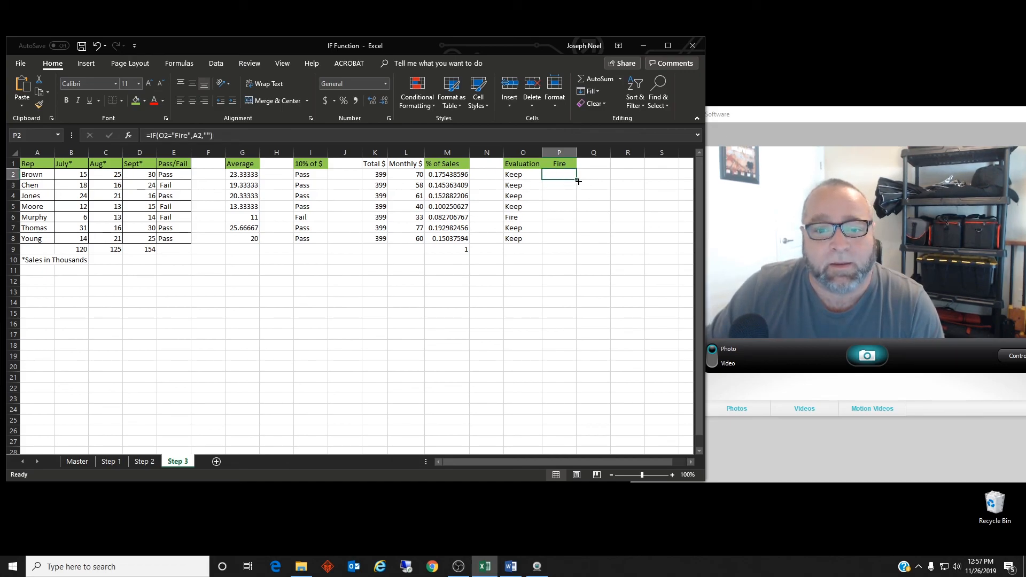
left_click_drag(577, 182, 566, 242)
left_click(568, 218)
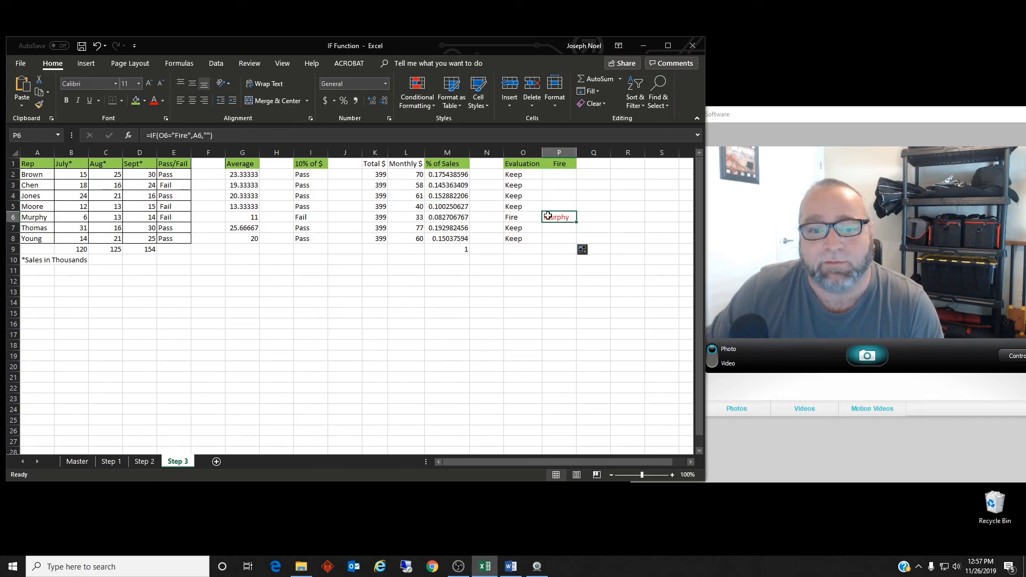